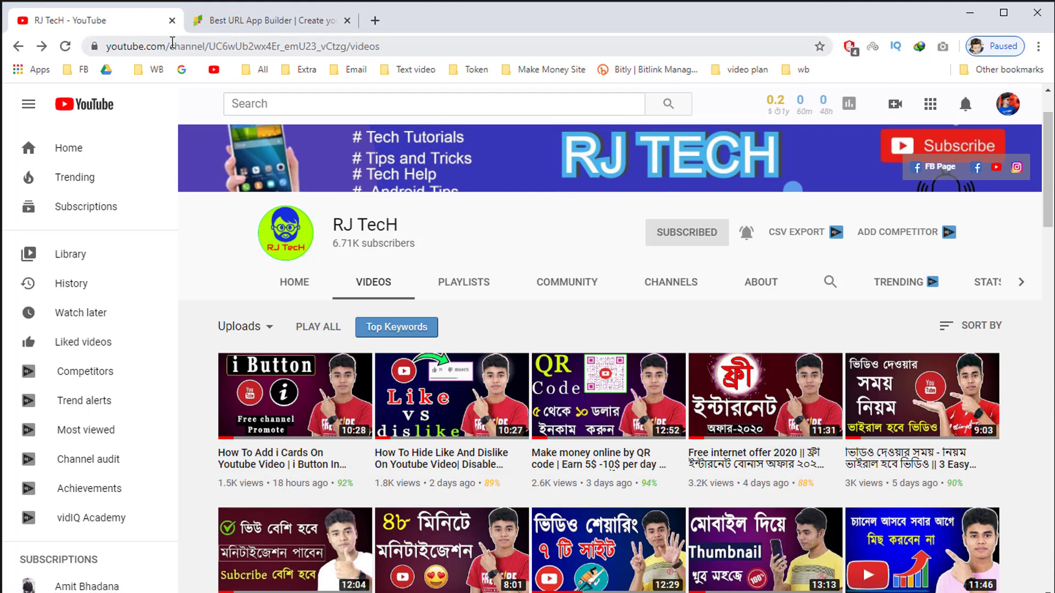
Step: Load and copy the channel address youtube.com/c/rjtech24, view its videos, then go to AppsGeyser
drag(174, 43, 455, 46)
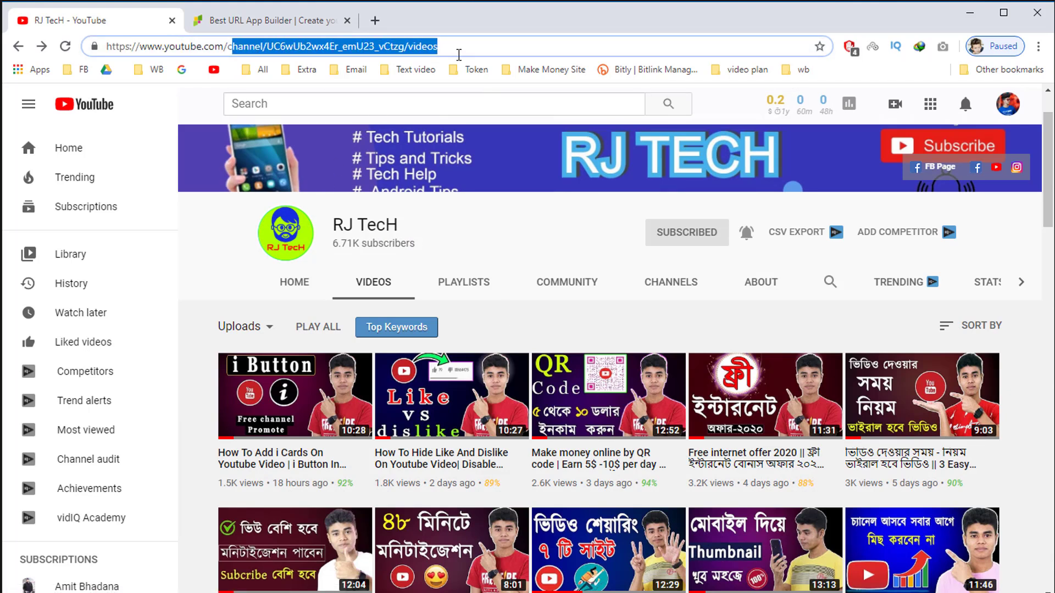
text(c/)
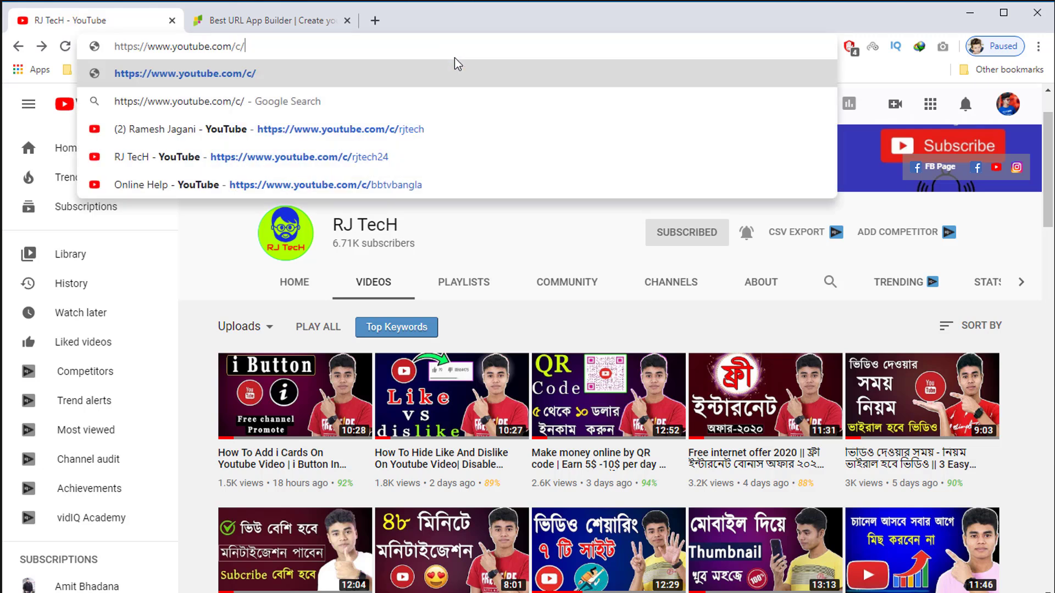
text(rjte)
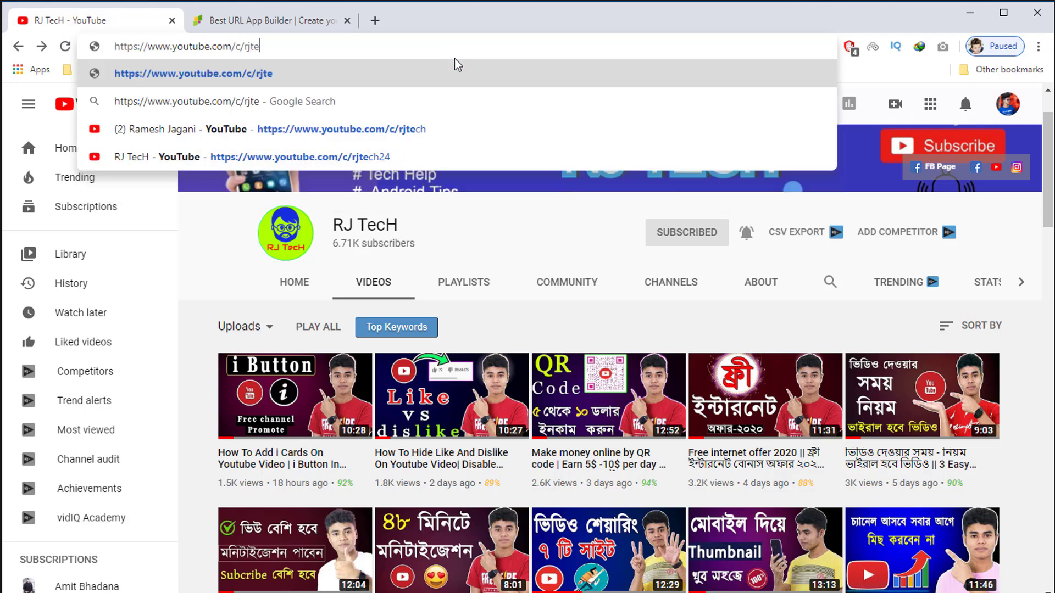
text(ch24)
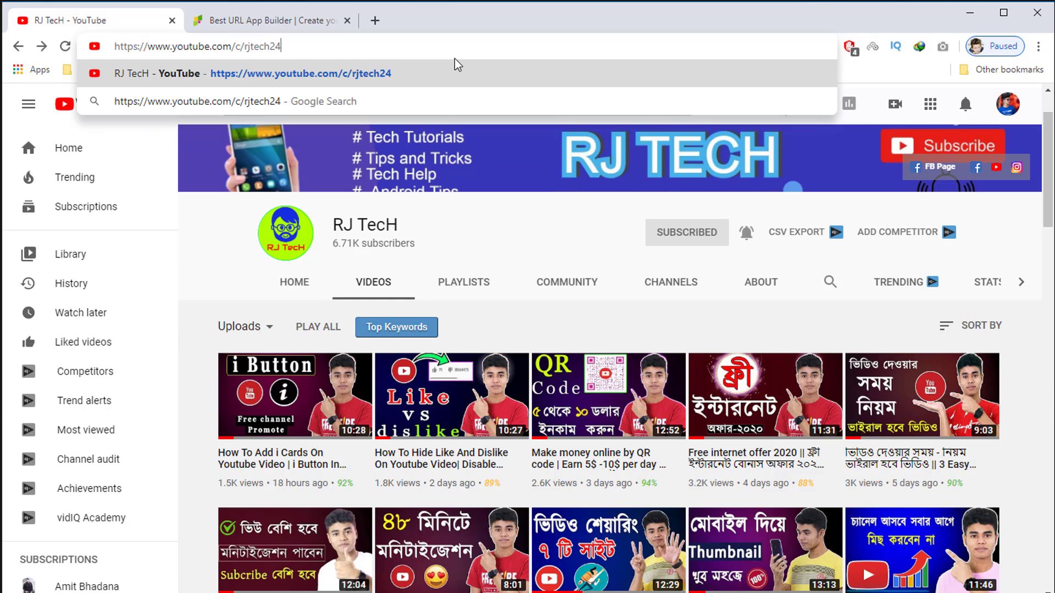
key(ctrl+a)
key(ctrl+c)
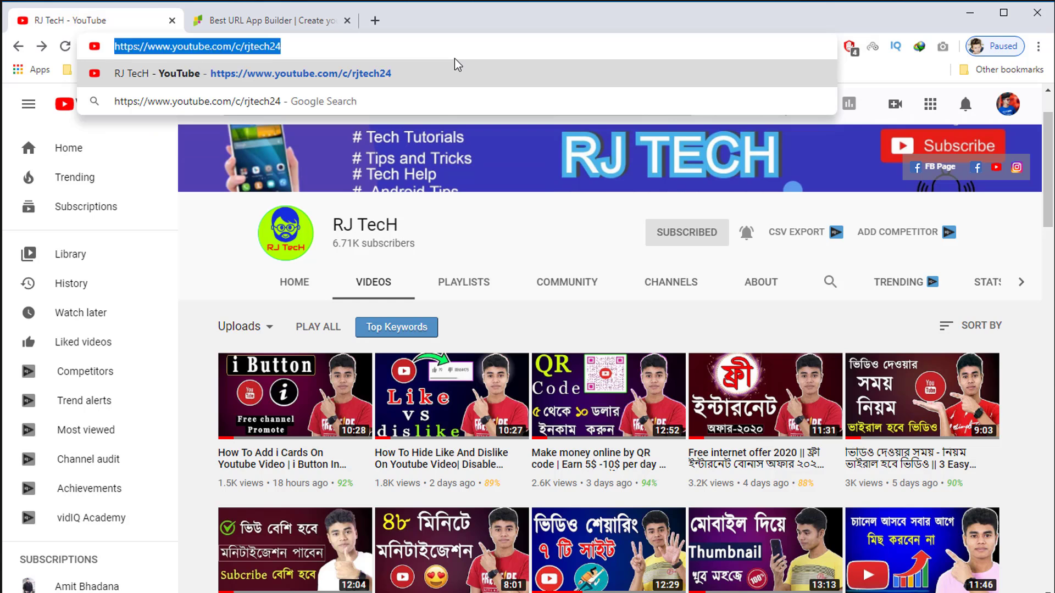
key(Return)
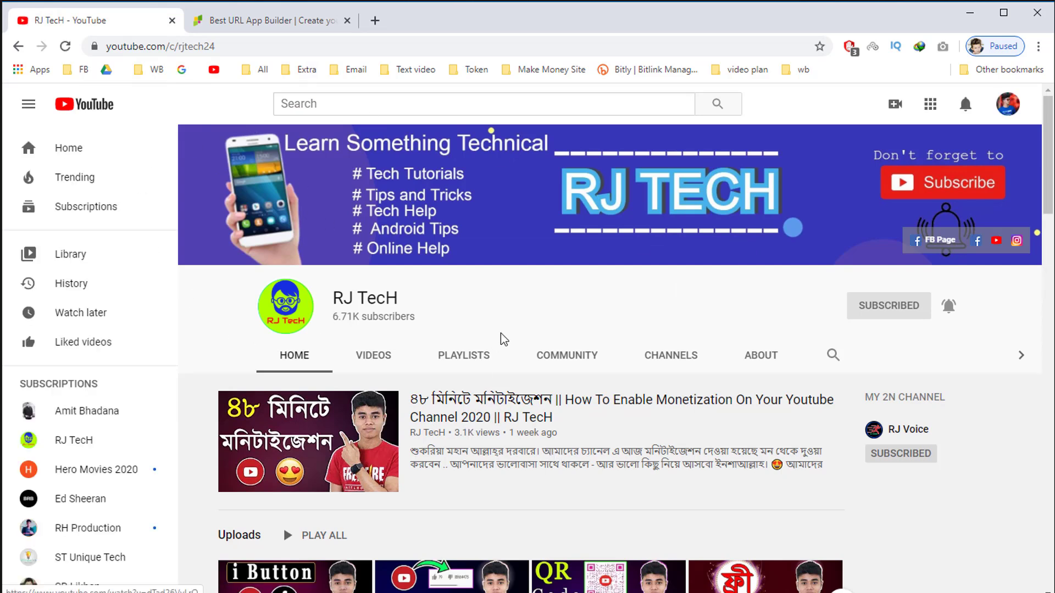
click(364, 363)
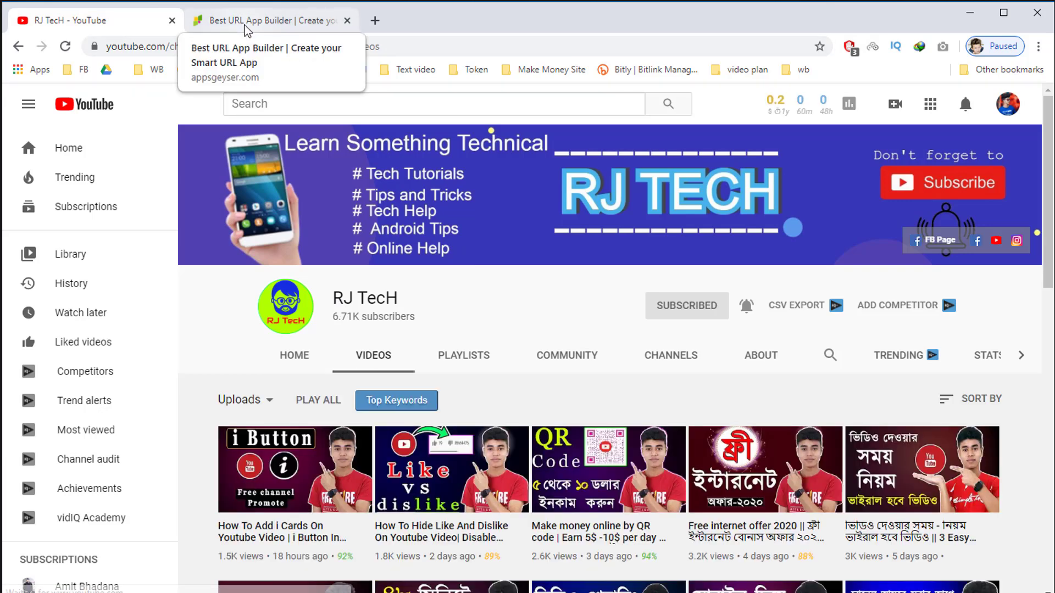
click(299, 25)
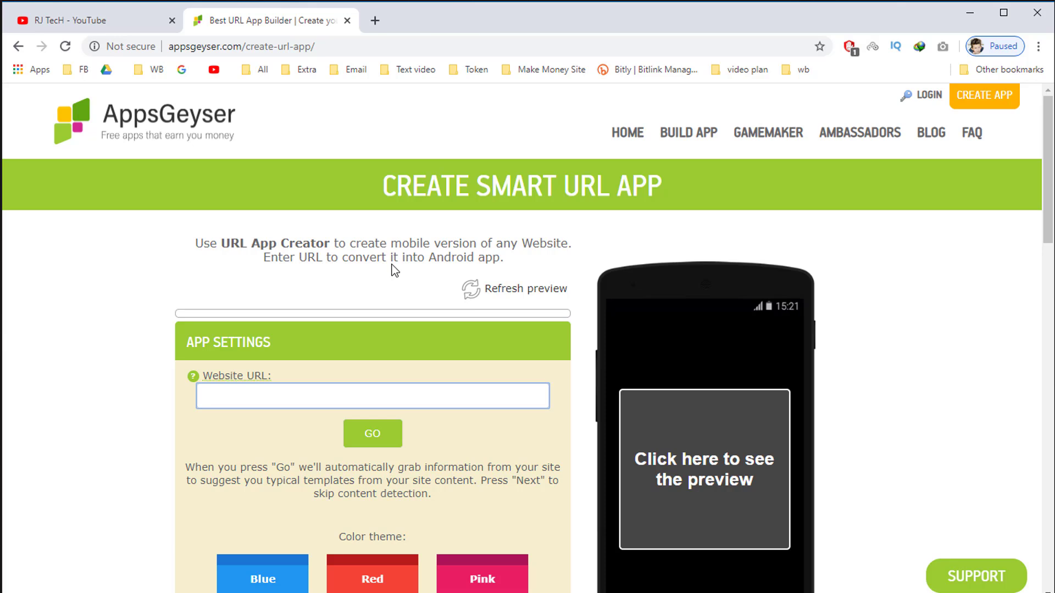
key(ctrl+v)
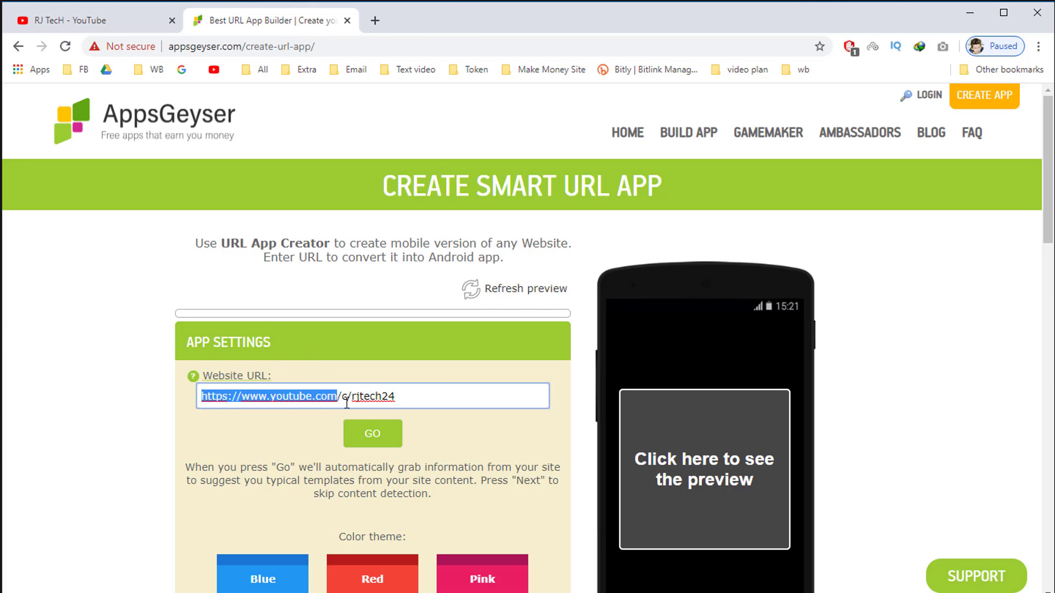
drag(222, 403, 398, 400)
click(416, 402)
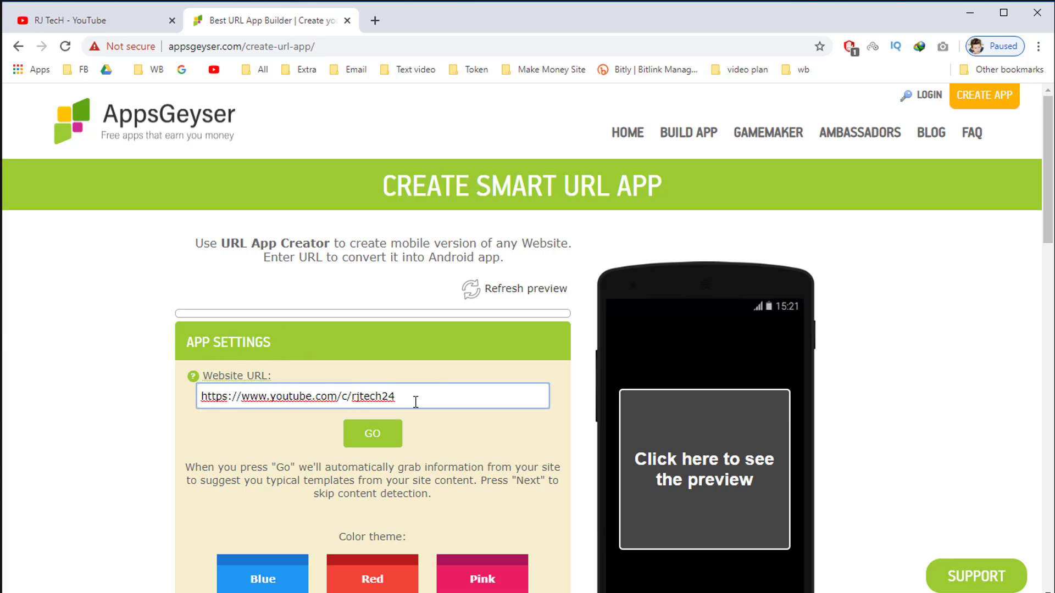
scroll(401, 466, down, 3)
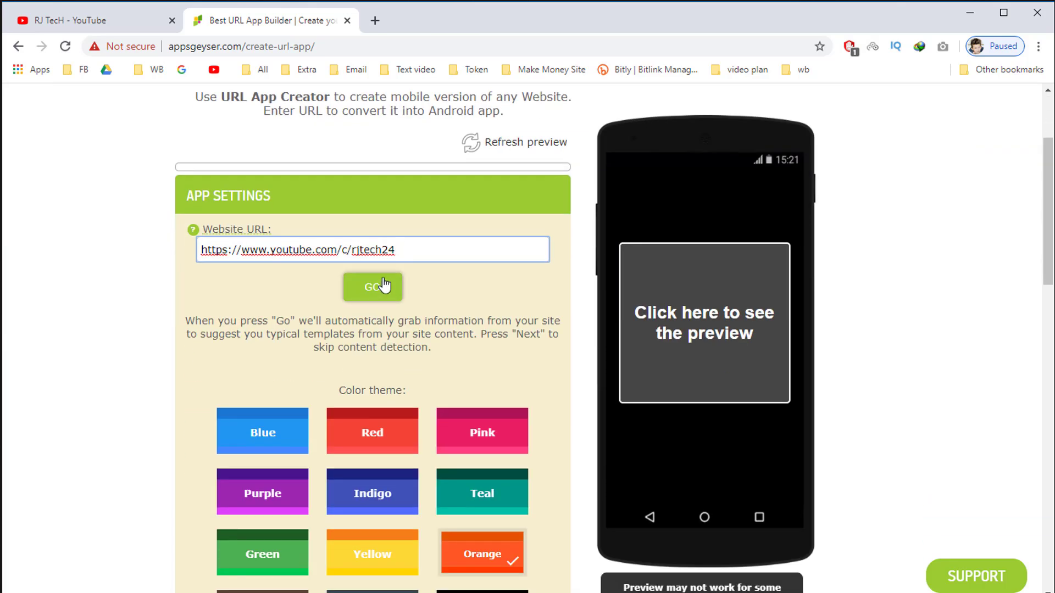
click(372, 287)
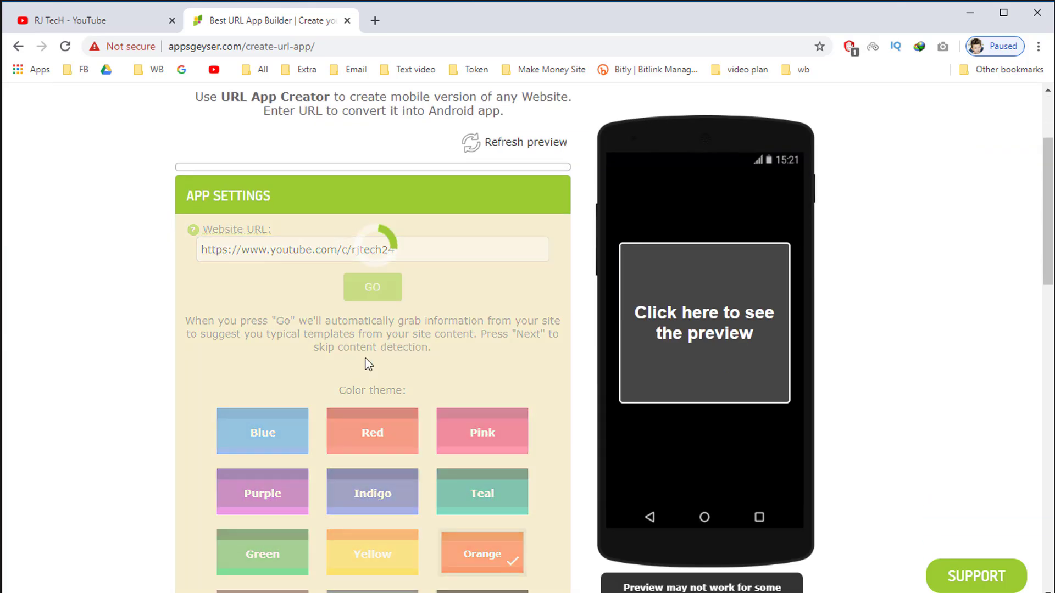
scroll(270, 198, down, 2)
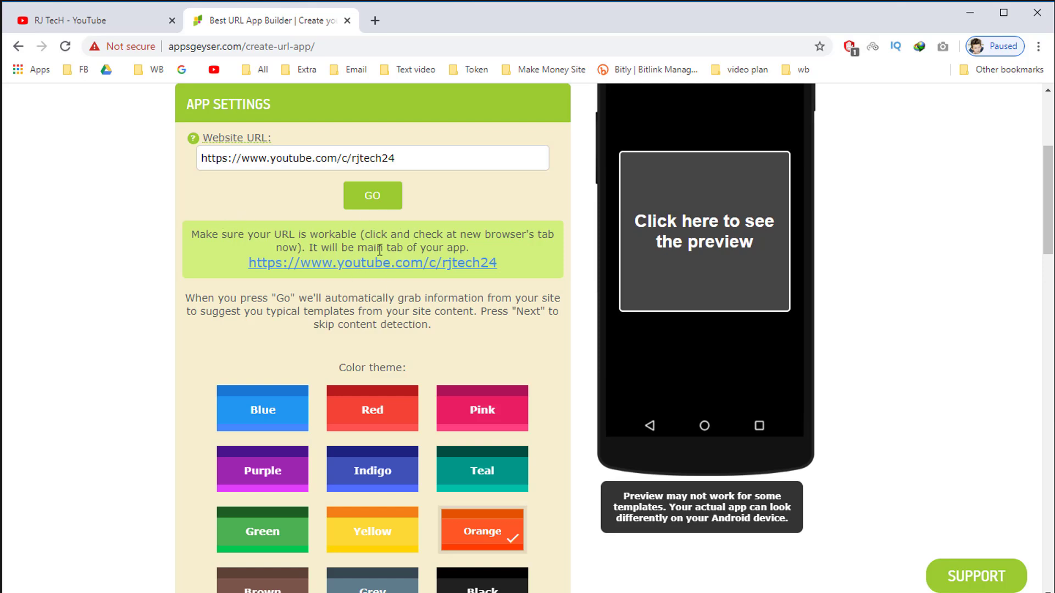
scroll(377, 258, down, 2)
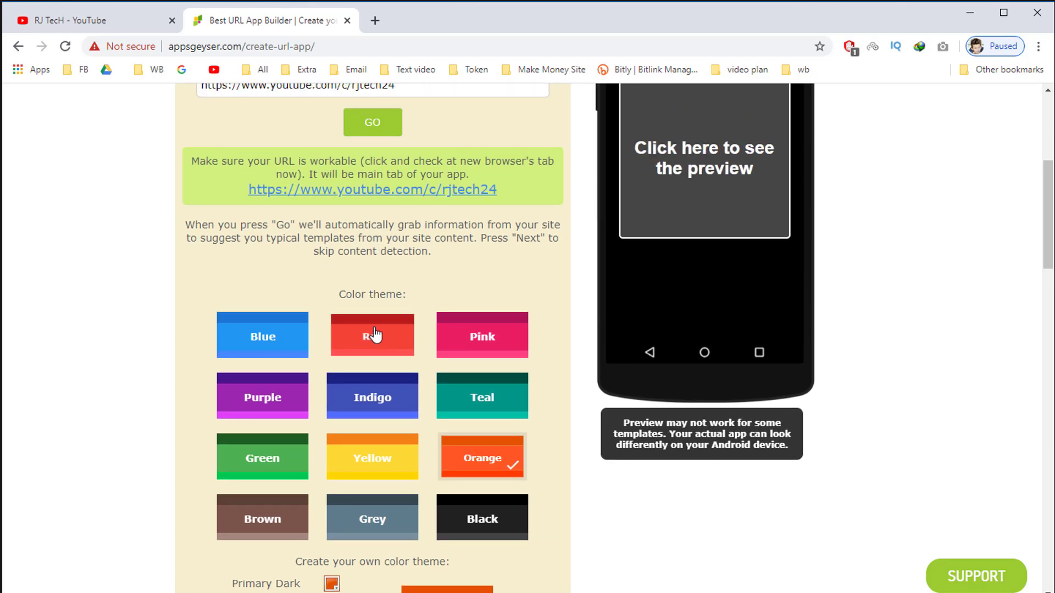
Step: Switch the app colour theme to Blue for the primary dark colour
click(290, 342)
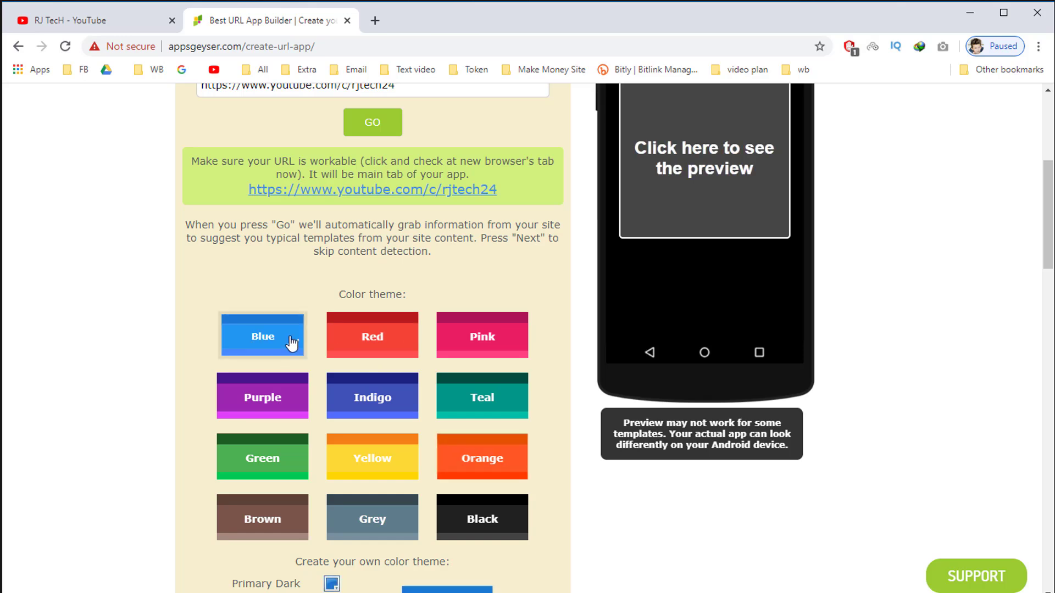
scroll(294, 343, down, 4)
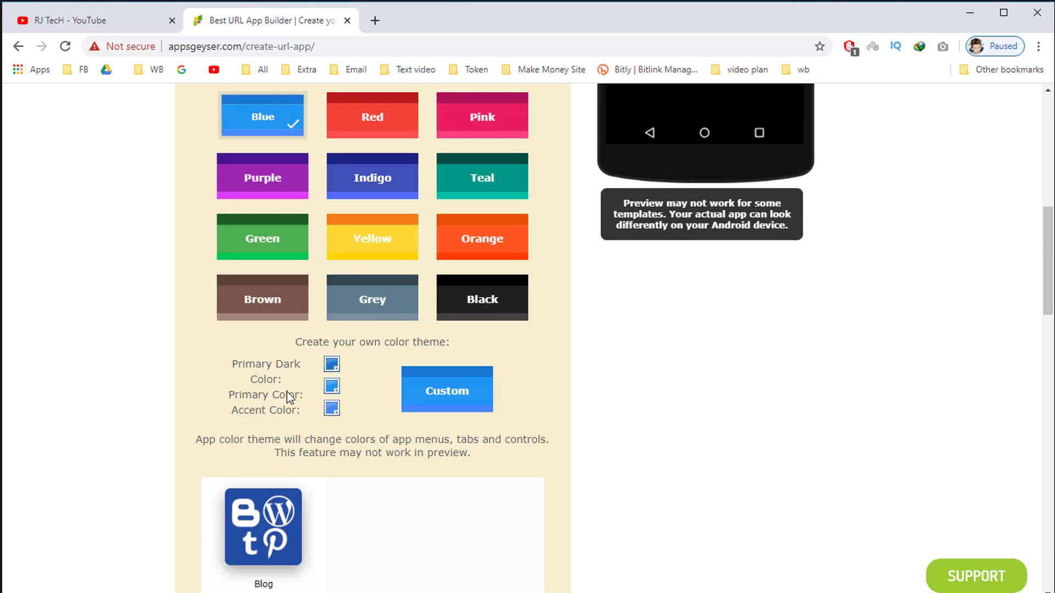
click(332, 364)
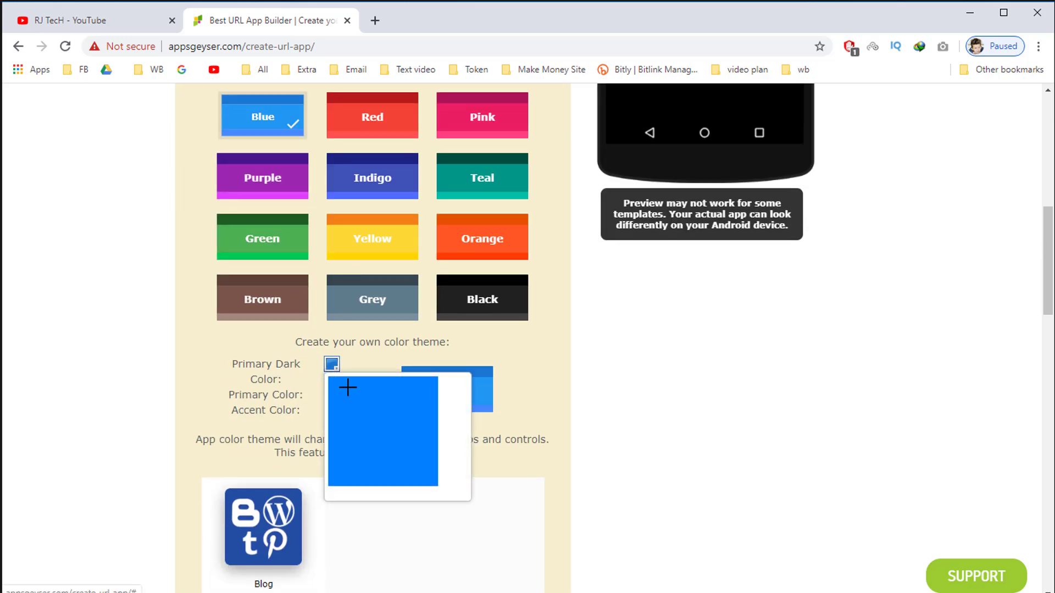
click(294, 376)
Step: Set the Primary Color to bright orange
click(332, 387)
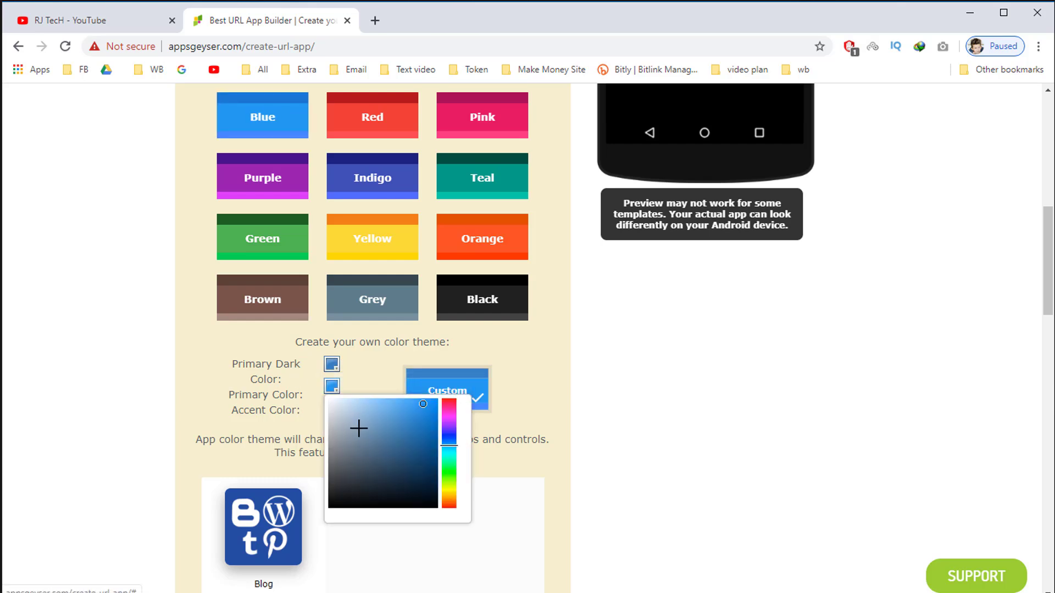
click(345, 484)
drag(450, 466, 450, 504)
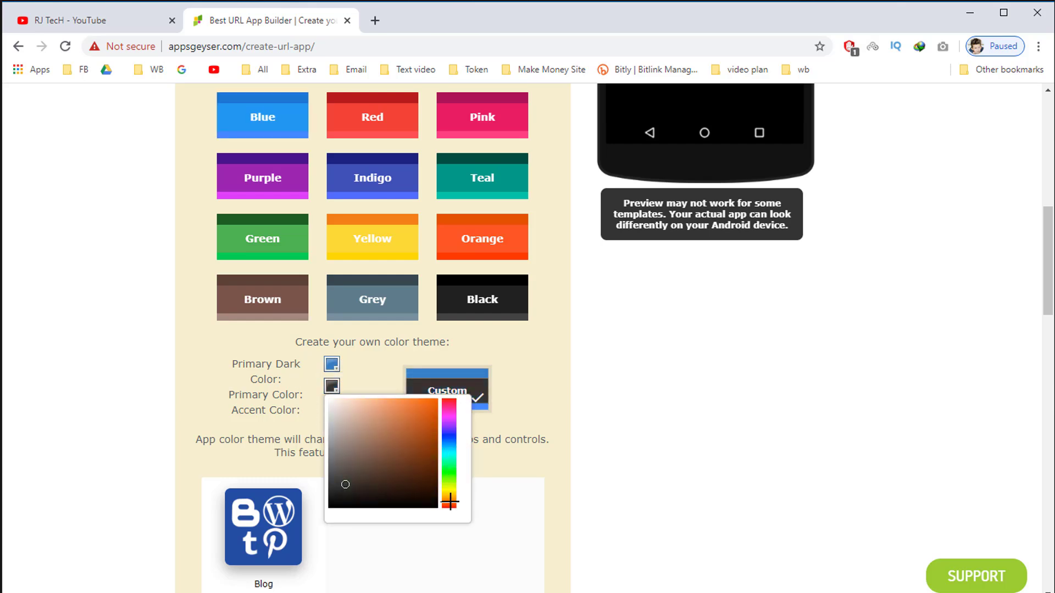
drag(420, 426, 470, 382)
click(261, 384)
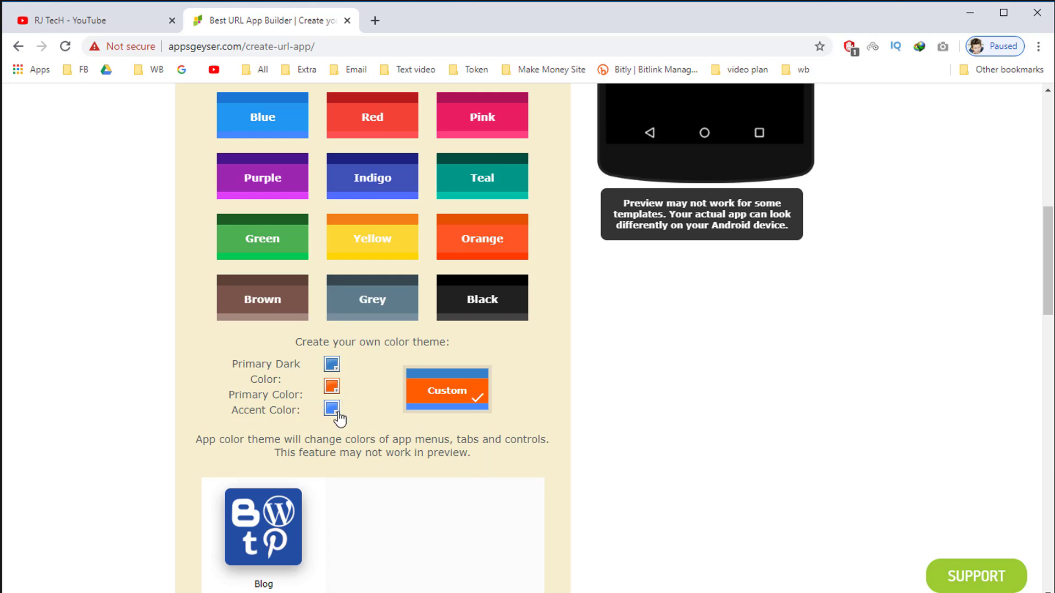
Step: Set the Accent Color to red
click(331, 409)
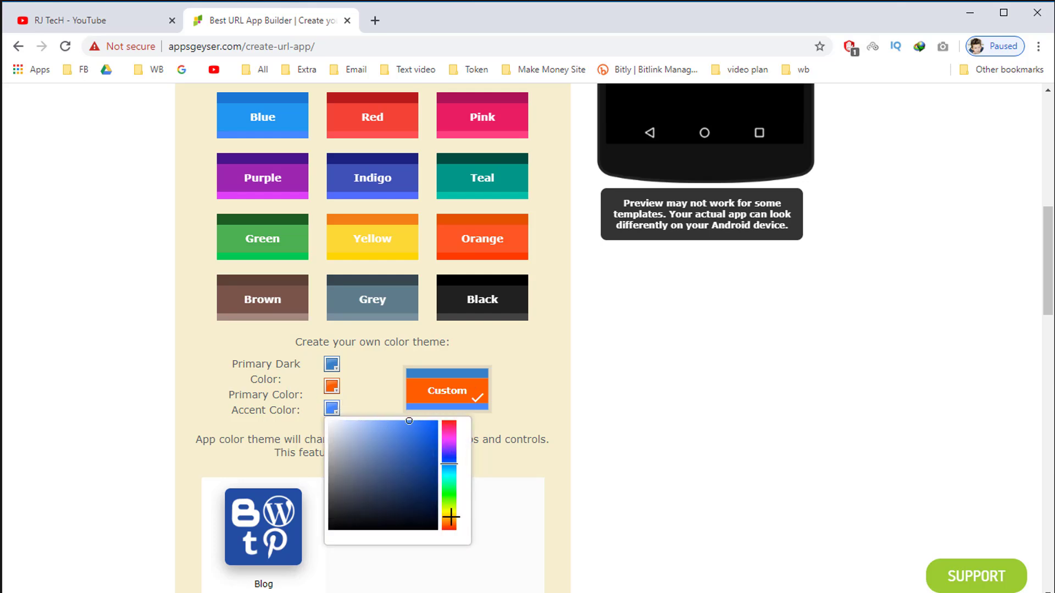
click(449, 528)
scroll(389, 289, up, 3)
scroll(388, 290, down, 5)
scroll(388, 290, down, 4)
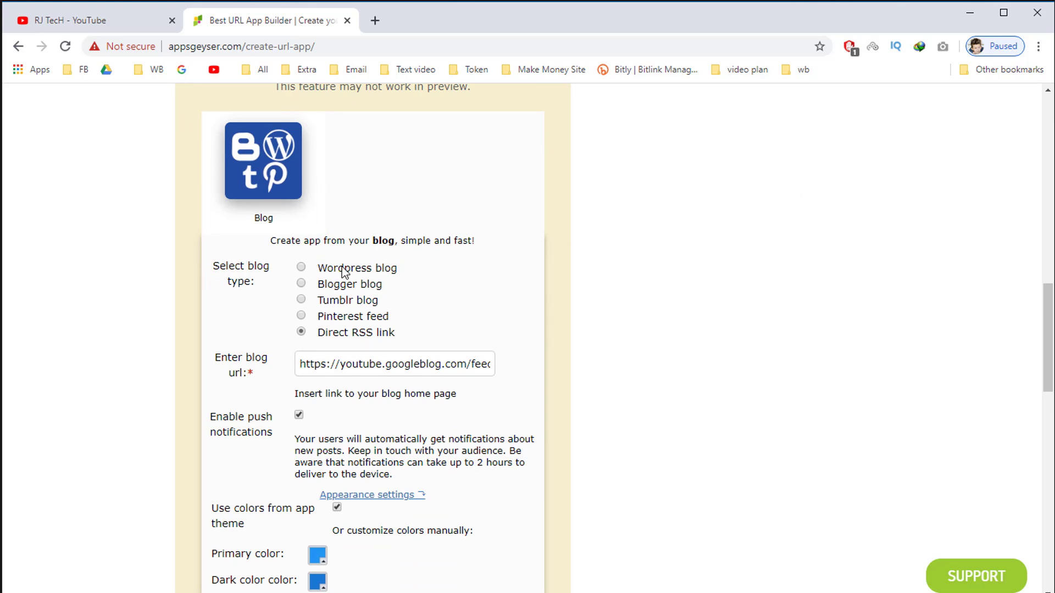
Step: Replace the blog feed URL with the channel address and set Action bar to Yes before continuing
triple_click(412, 367)
text(https://www.youtube.com/c/rjtech24)
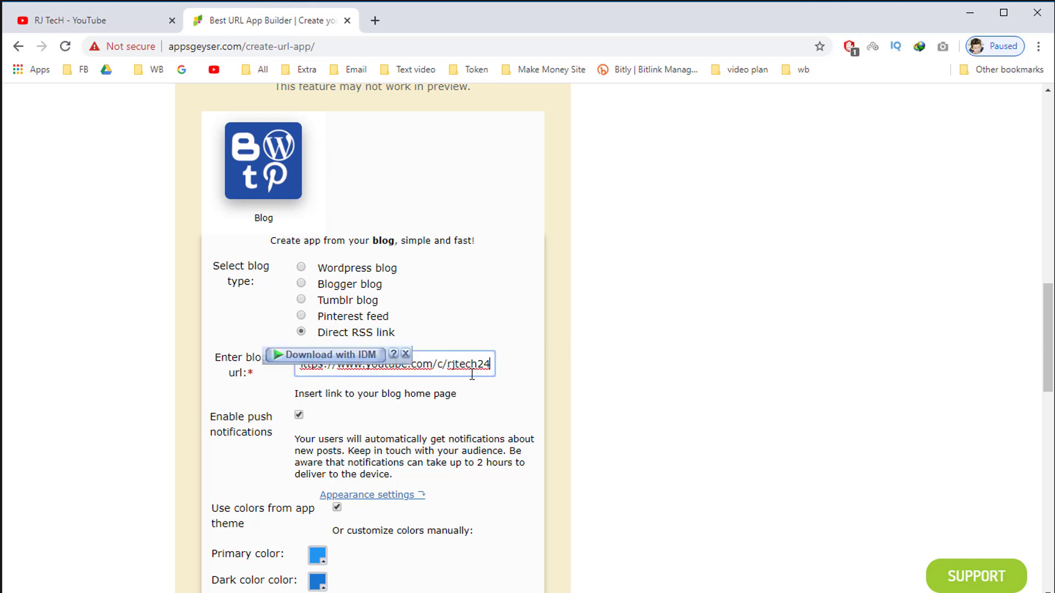
scroll(534, 376, down, 3)
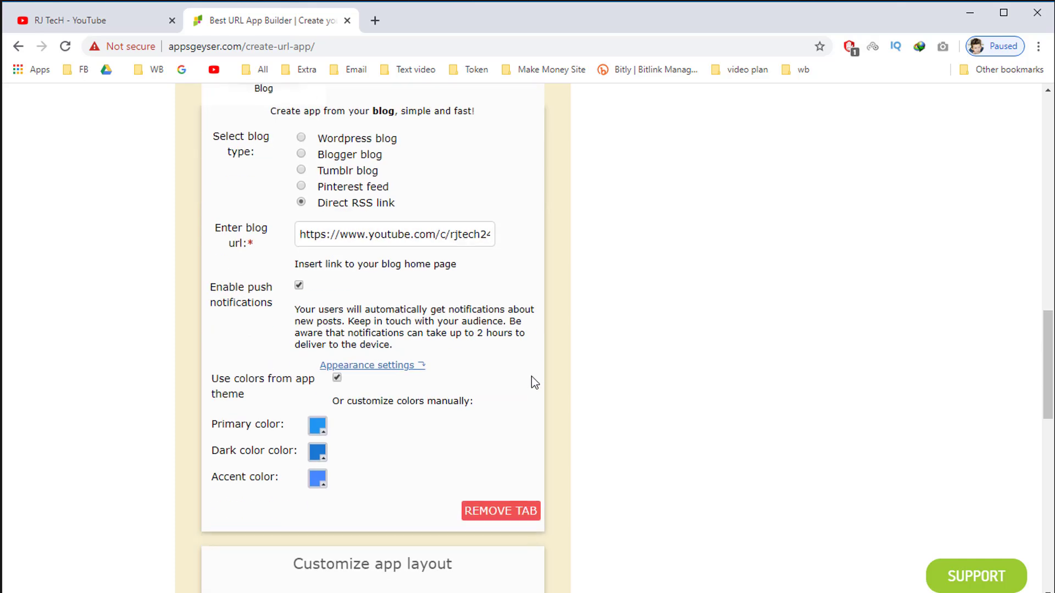
scroll(517, 352, down, 2)
scroll(503, 322, down, 4)
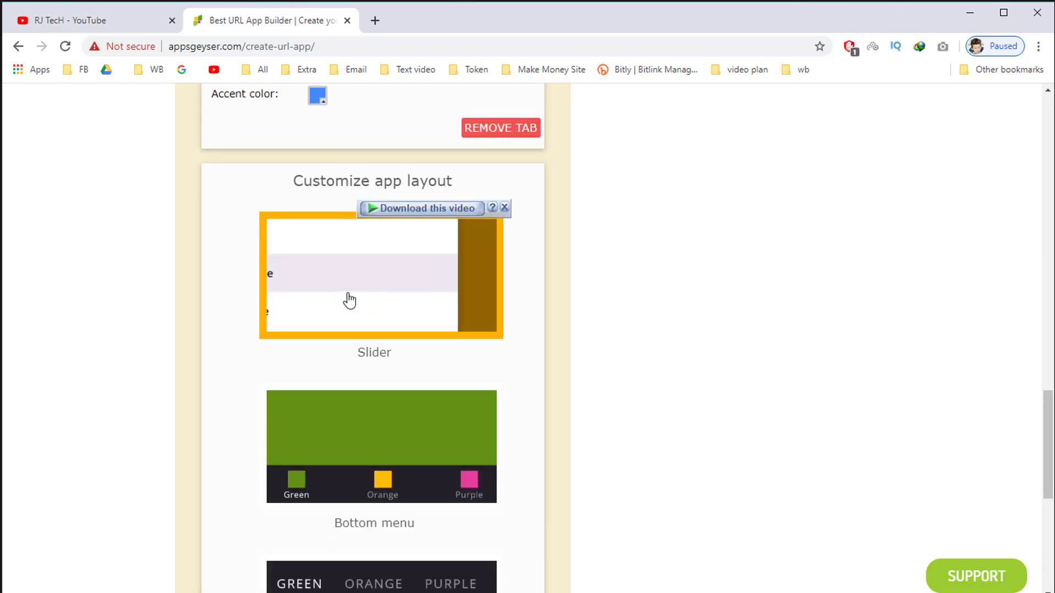
scroll(407, 324, down, 3)
scroll(396, 357, down, 2)
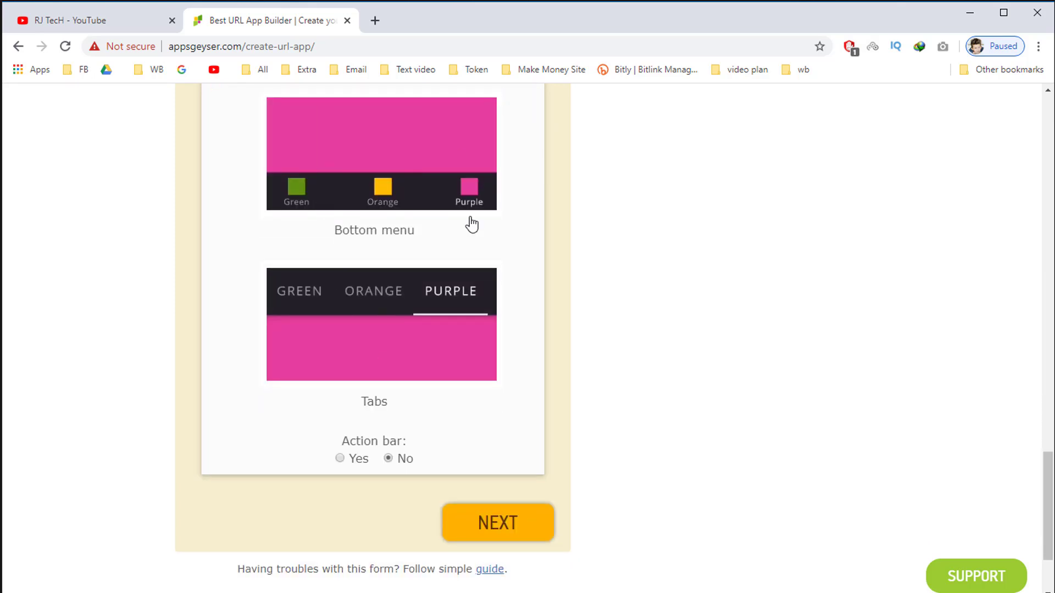
click(340, 458)
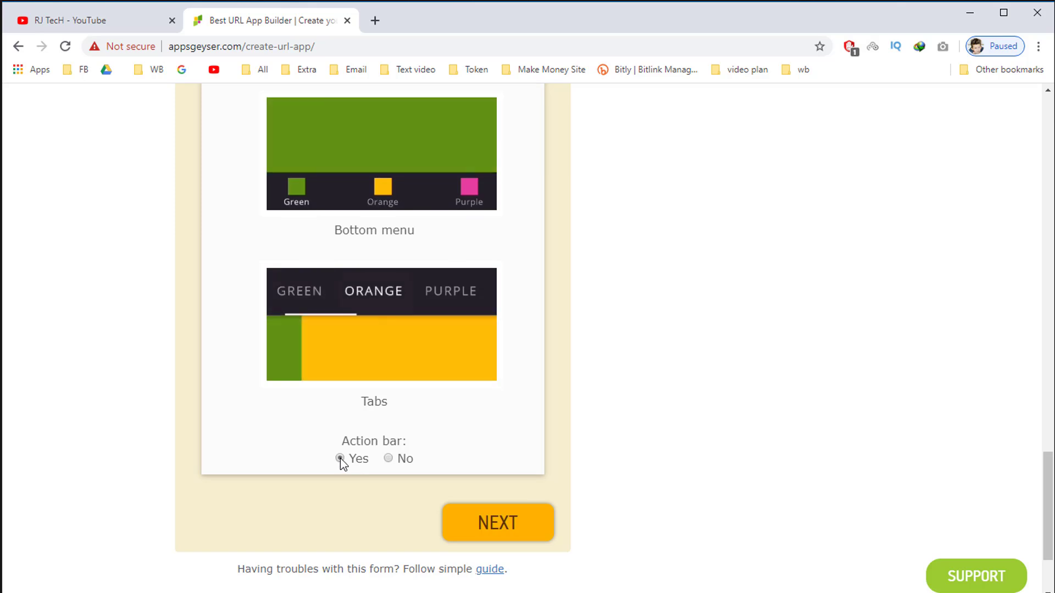
click(497, 523)
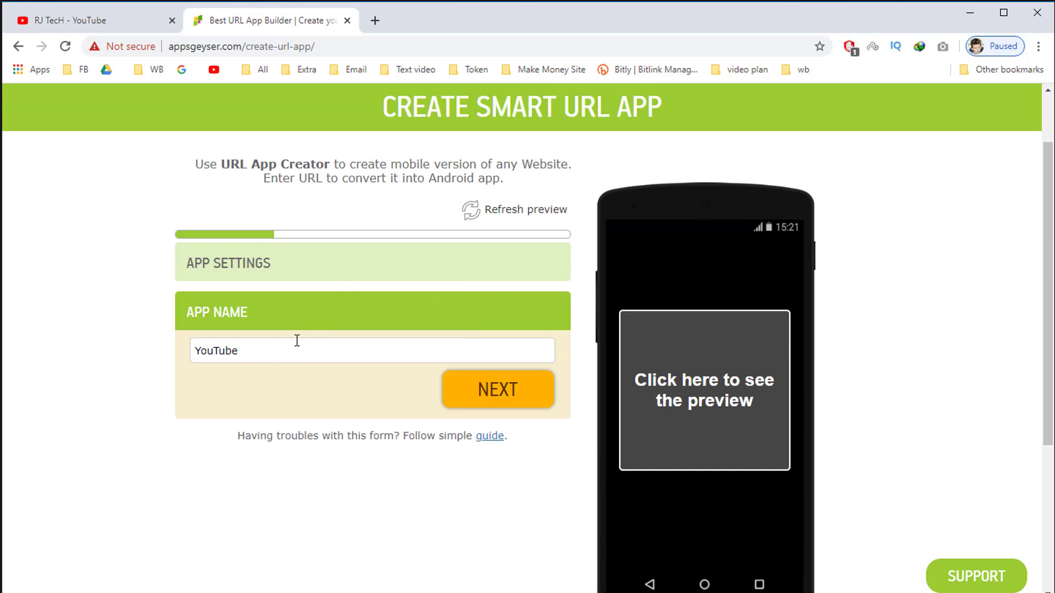
Step: Rename the app from YouTube to RJ TecH
click(259, 349)
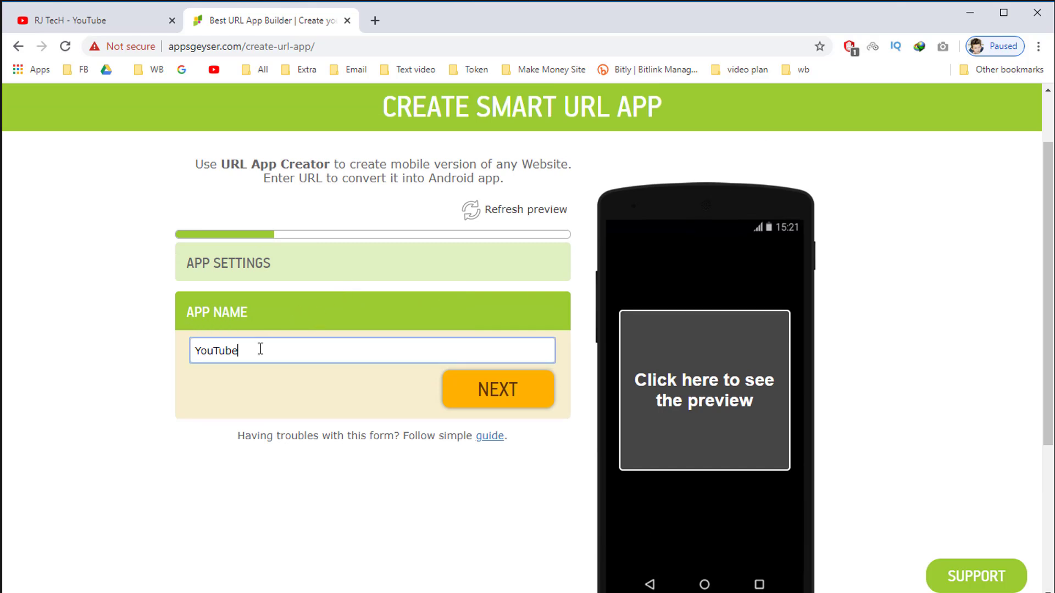
double_click(260, 349)
text(RJ TecH)
click(480, 393)
Step: Enter the app description 'Welcome' and continue to the icon step
scroll(413, 367, down, 2)
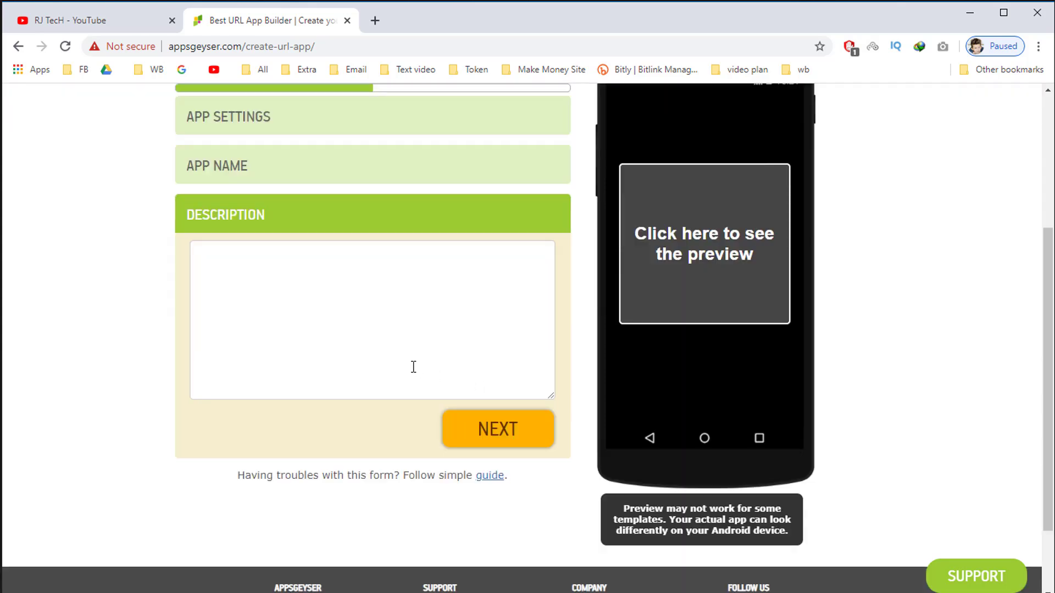
click(325, 317)
scroll(337, 318, up, 1)
scroll(329, 368, up, 3)
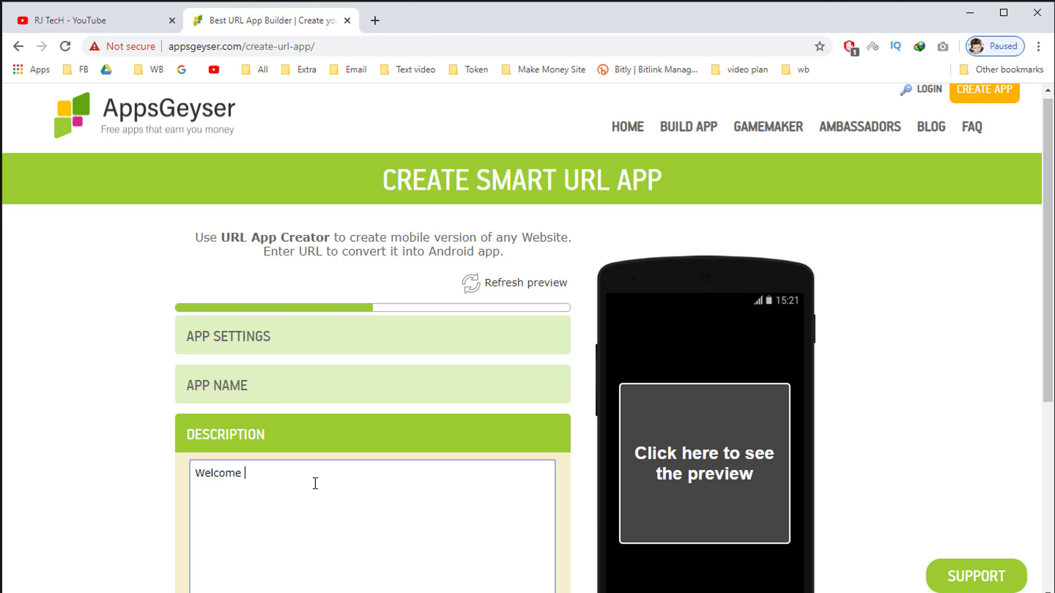
scroll(338, 471, down, 1)
scroll(353, 460, down, 1)
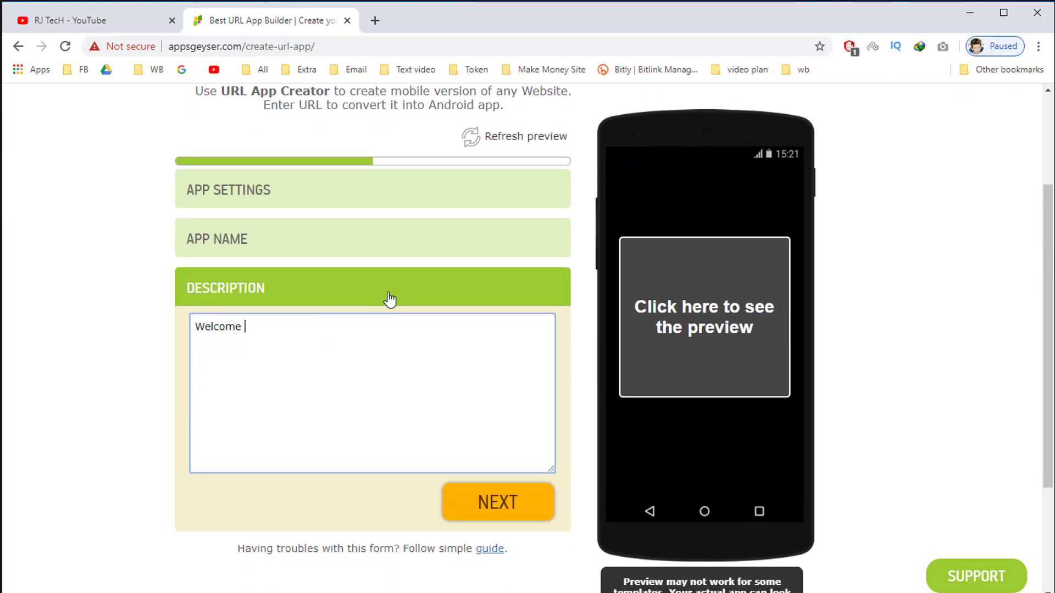
click(502, 496)
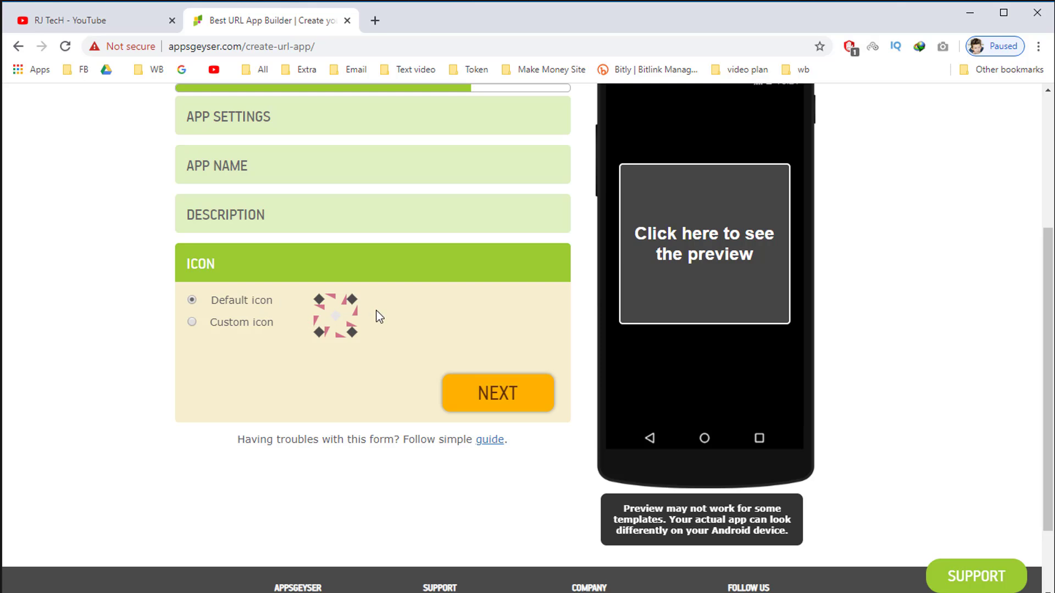
Step: Upload and crop the RJ TecH logo as a custom app icon, then complete the icon step
click(42, 22)
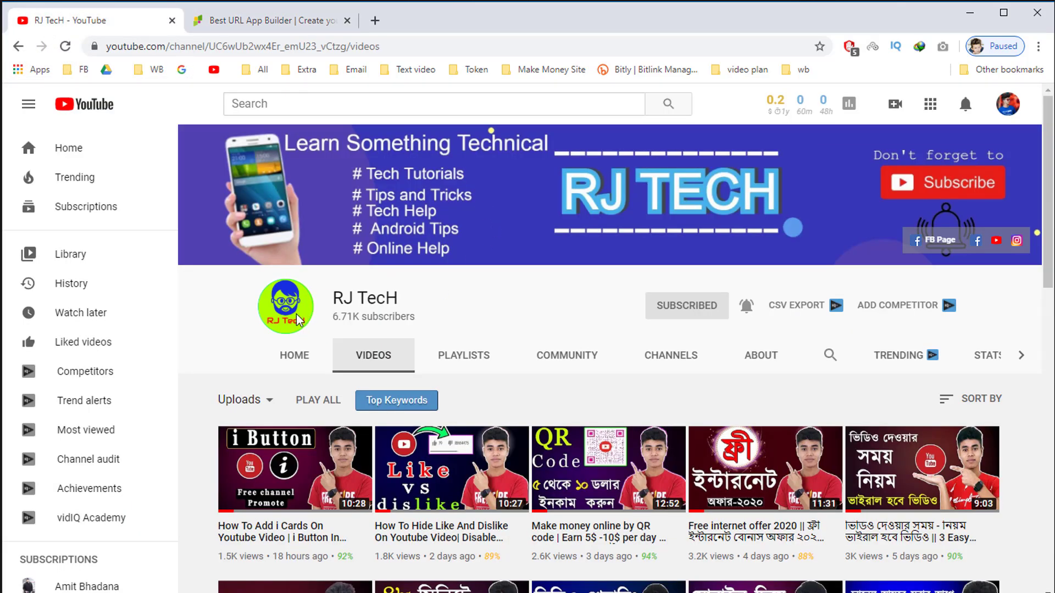
click(269, 20)
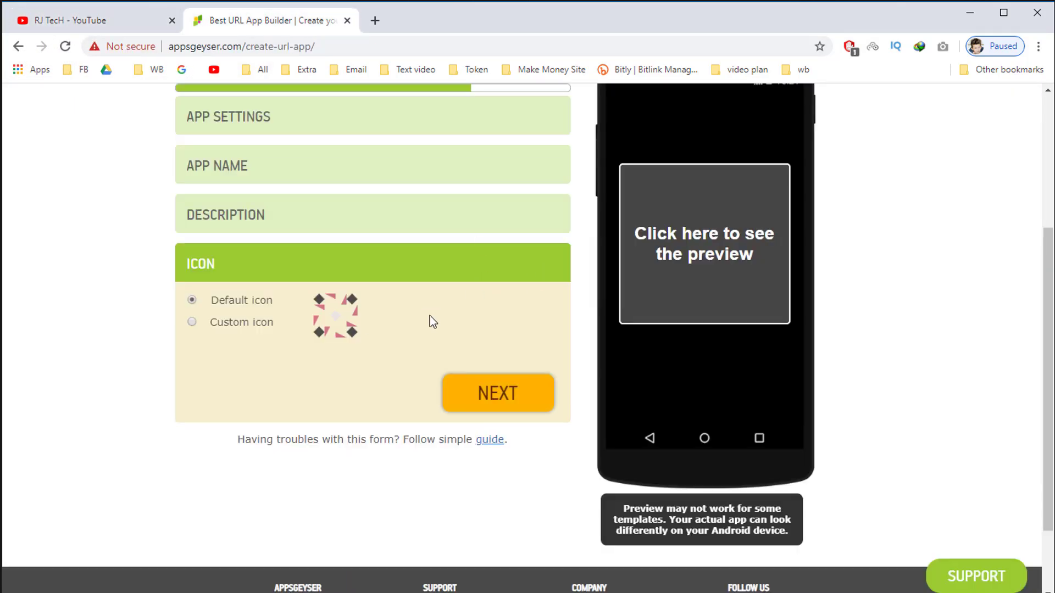
click(233, 328)
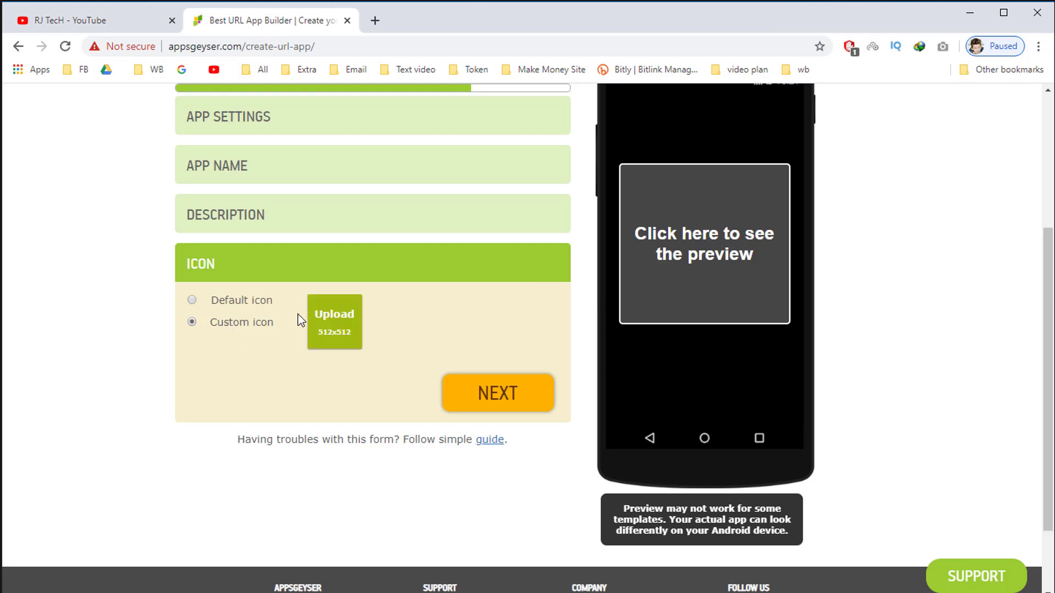
click(325, 326)
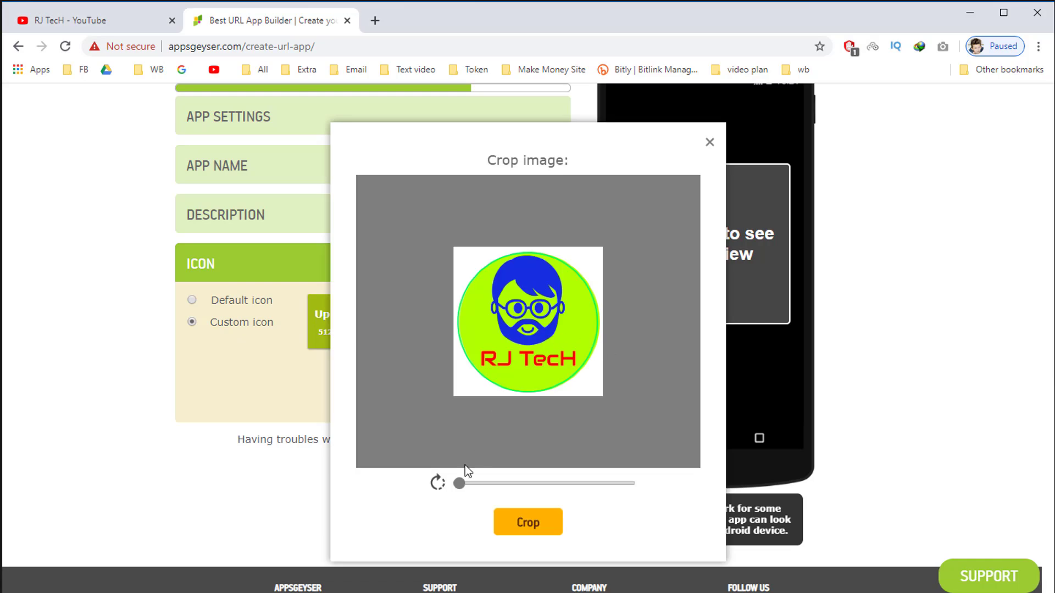
click(529, 522)
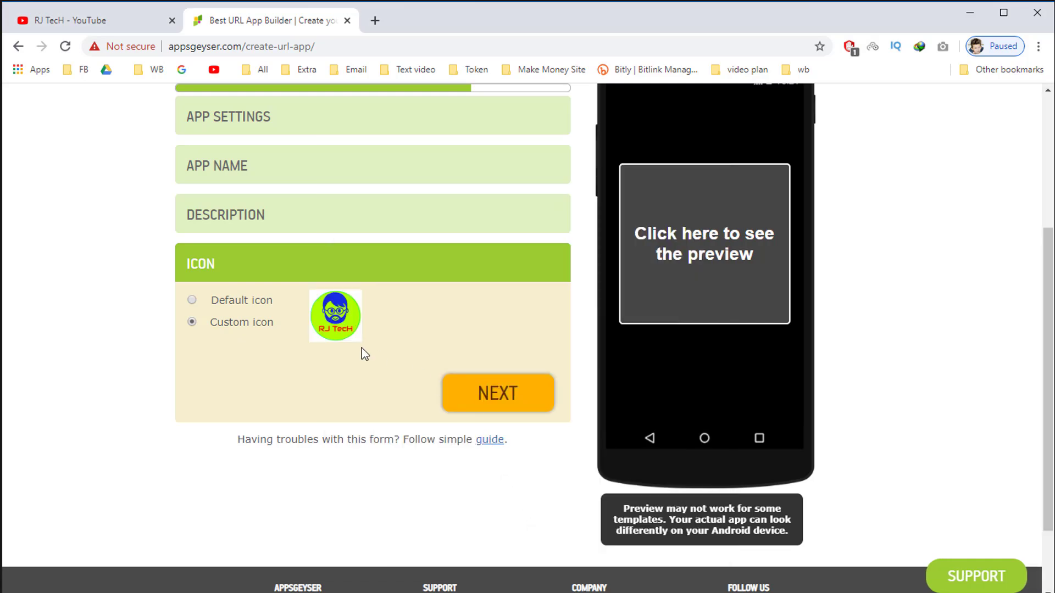
click(498, 393)
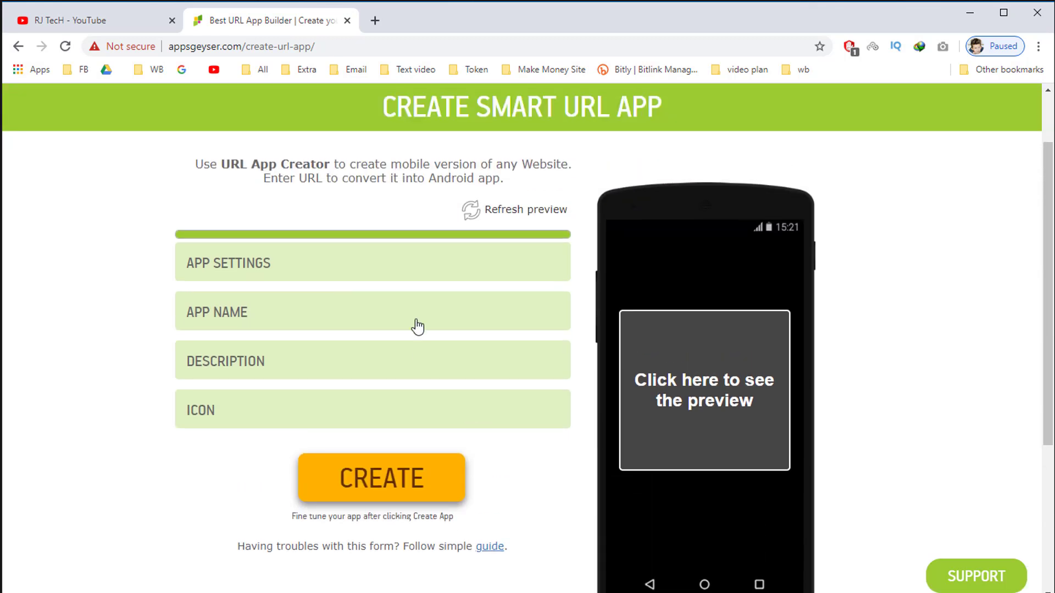
Step: Expand App Settings and look over the colour theme and other settings
click(324, 266)
scroll(311, 290, down, 3)
scroll(443, 291, down, 5)
scroll(443, 286, down, 3)
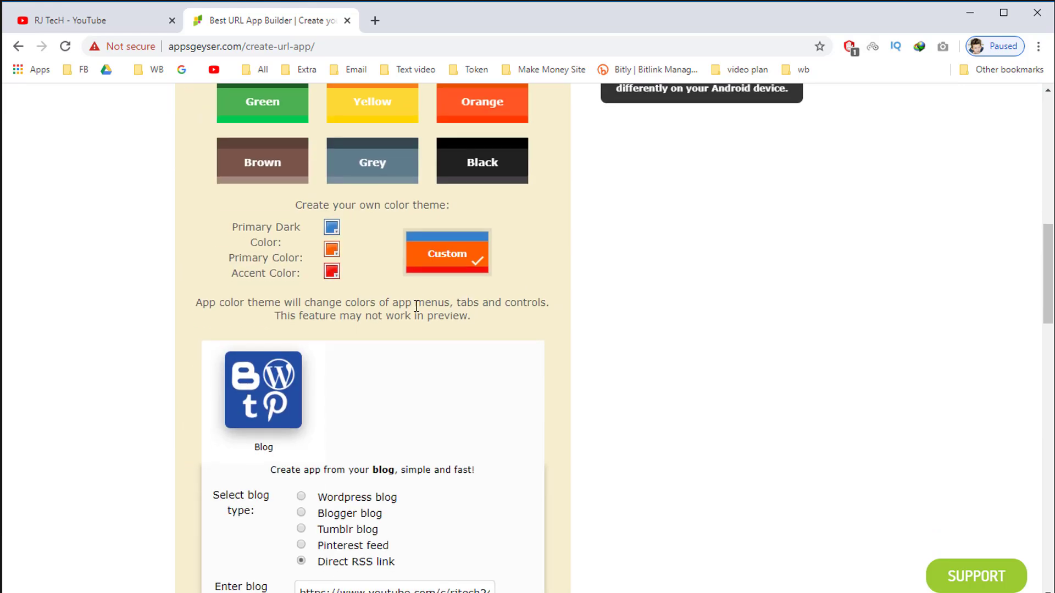
scroll(429, 302, down, 4)
scroll(416, 318, down, 4)
scroll(416, 321, down, 3)
scroll(412, 320, down, 5)
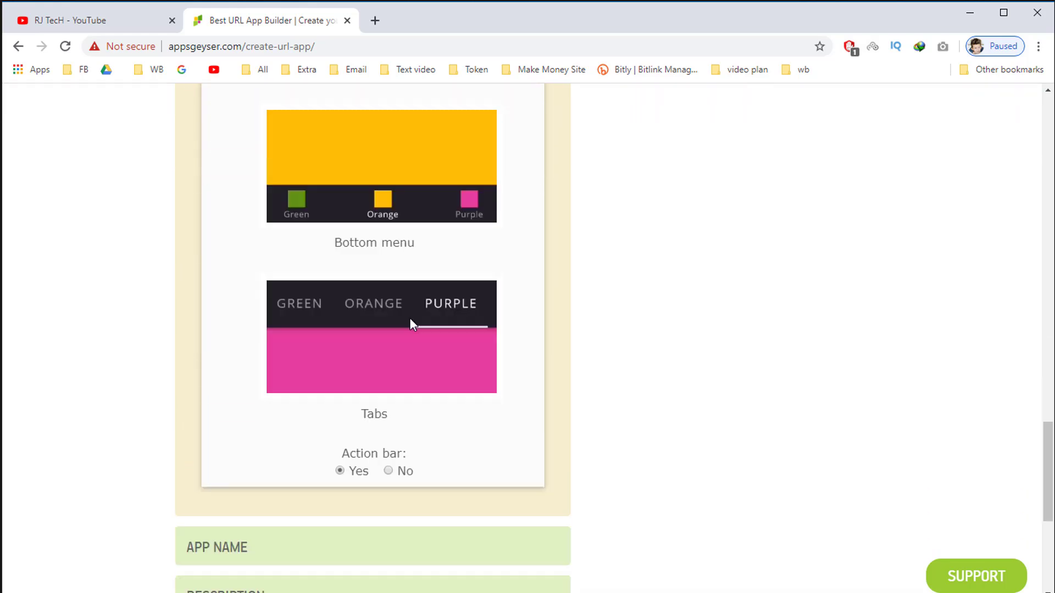
scroll(410, 318, down, 5)
Step: Check the app name, description and icon, then click CREATE
click(345, 211)
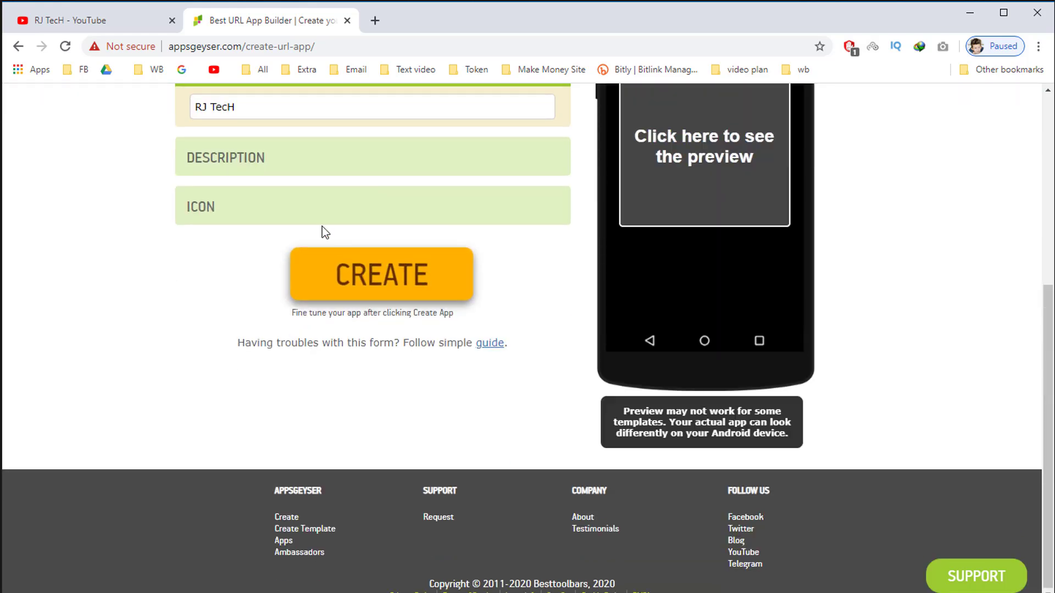
click(294, 169)
click(312, 304)
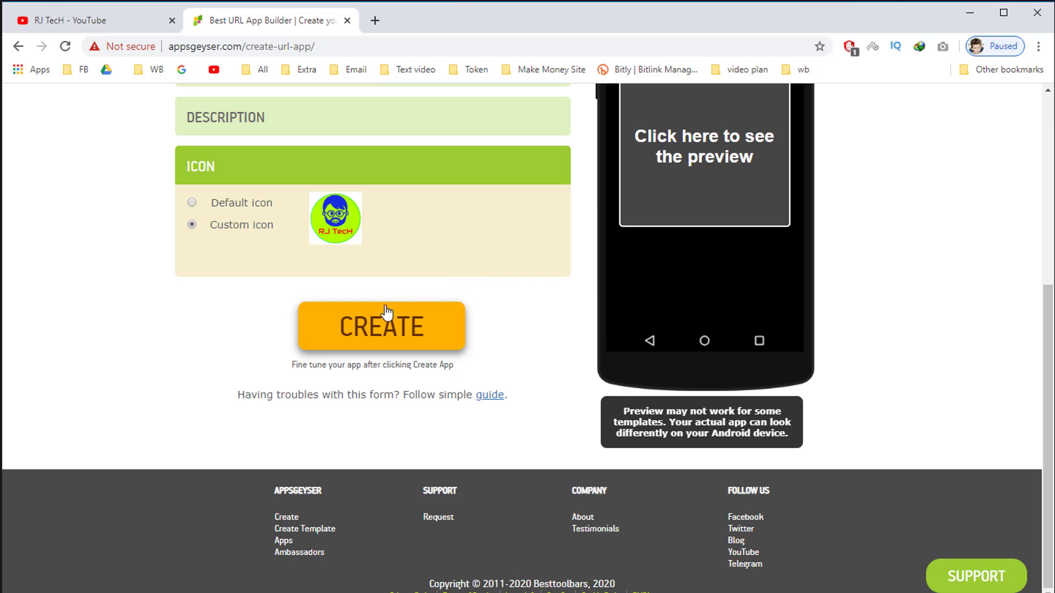
click(384, 325)
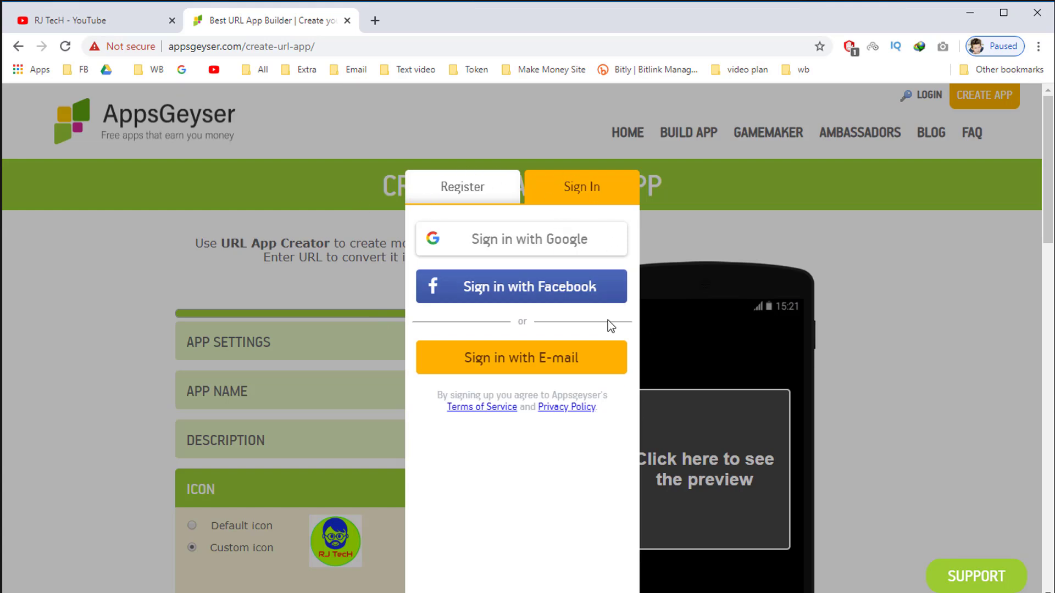
Step: Sign in with Google, choosing the account and entering its password
click(566, 243)
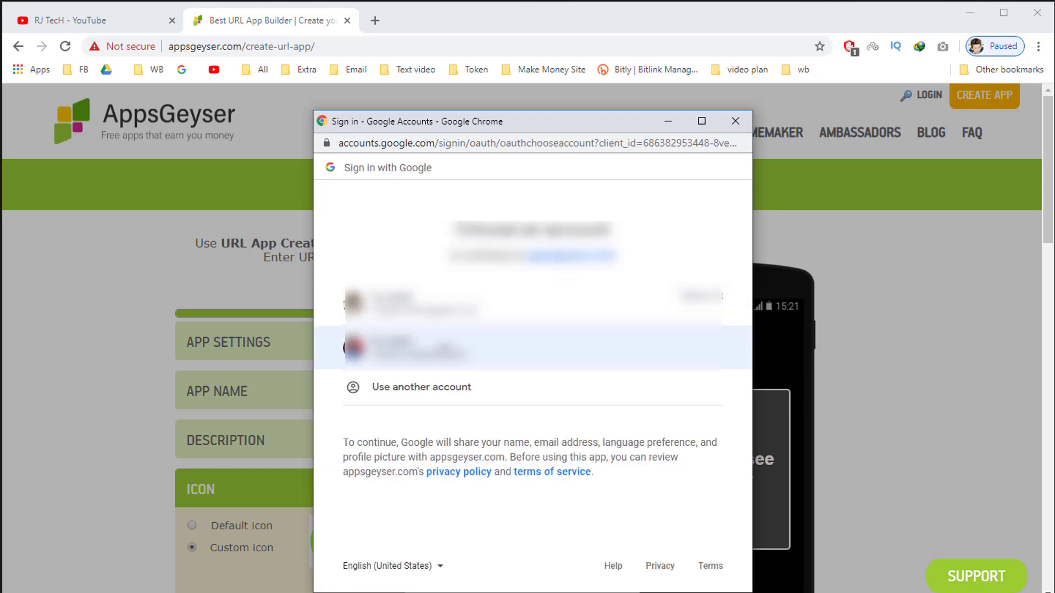
click(433, 317)
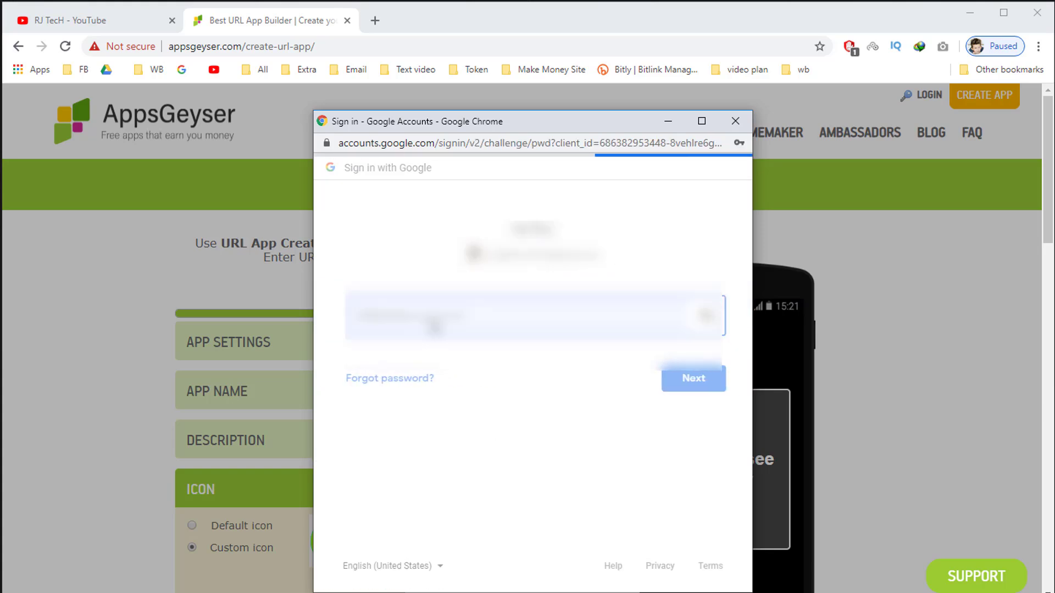
click(698, 385)
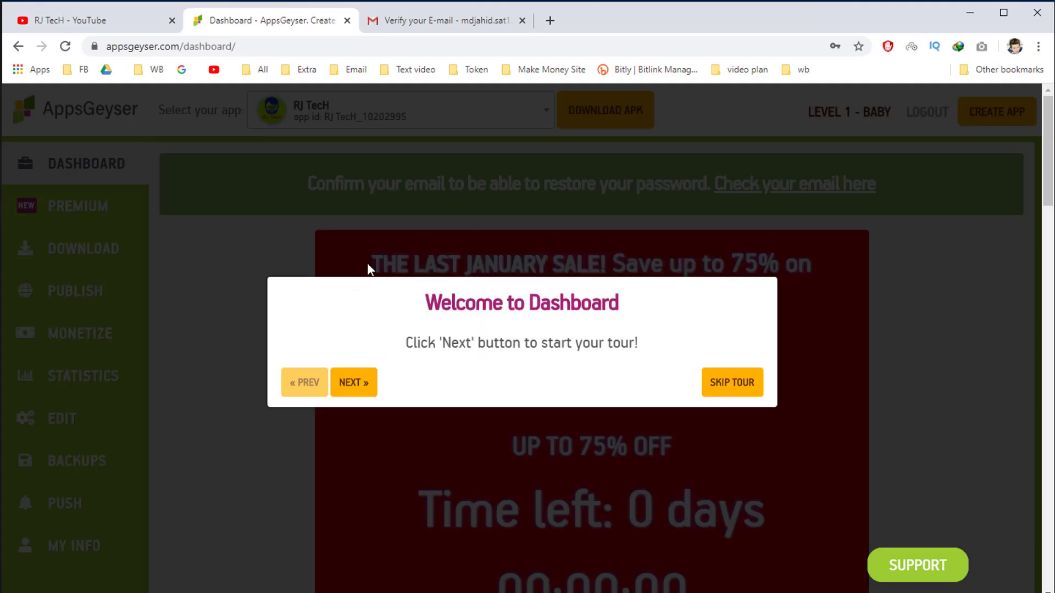
Step: Skip the welcome tour and scroll through the RJ TecH dashboard, then back to the top
click(741, 391)
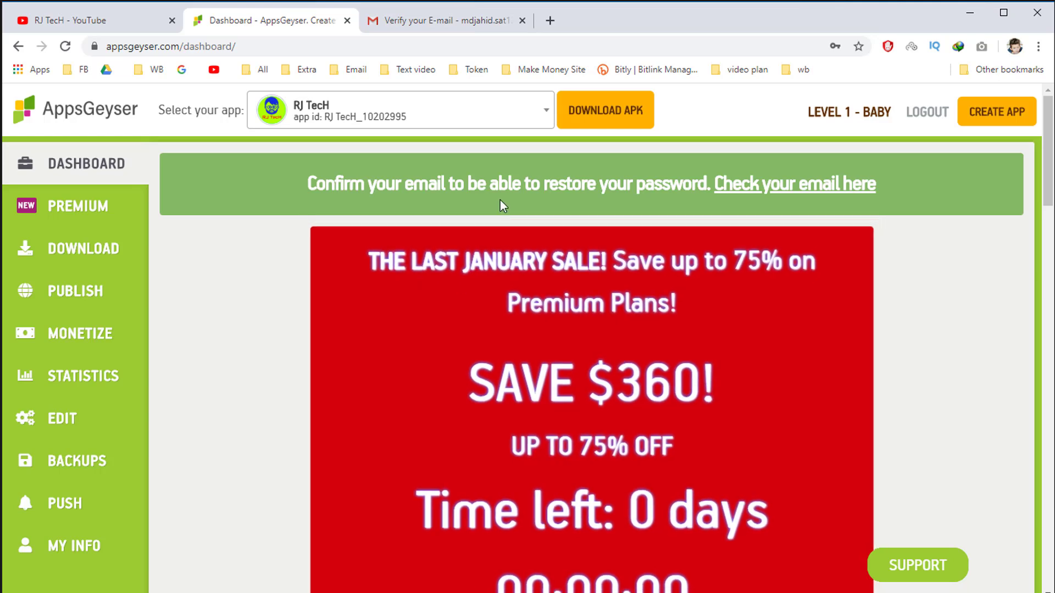
scroll(517, 247, down, 3)
scroll(517, 247, down, 5)
scroll(518, 266, down, 6)
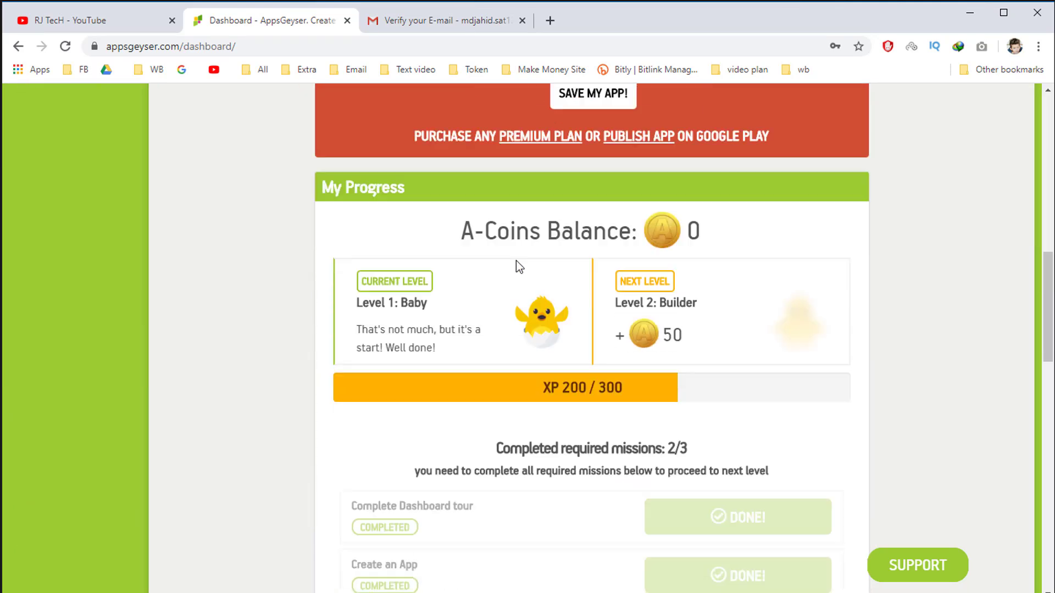
scroll(516, 261, down, 3)
scroll(518, 274, down, 3)
scroll(518, 287, down, 4)
scroll(513, 296, down, 5)
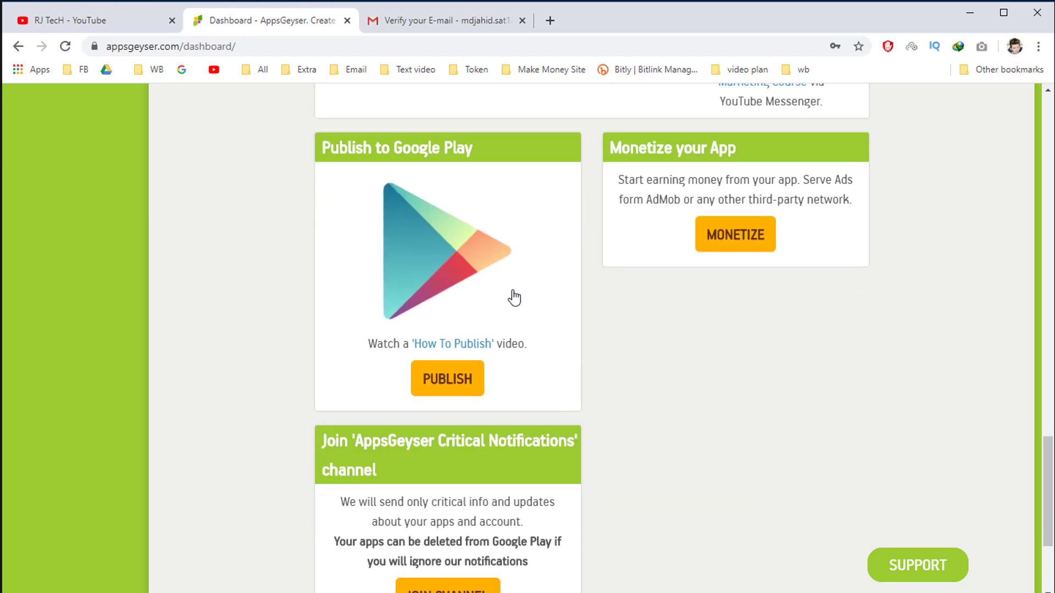
scroll(506, 301, up, 8)
scroll(503, 305, up, 7)
scroll(500, 301, up, 9)
scroll(497, 302, up, 6)
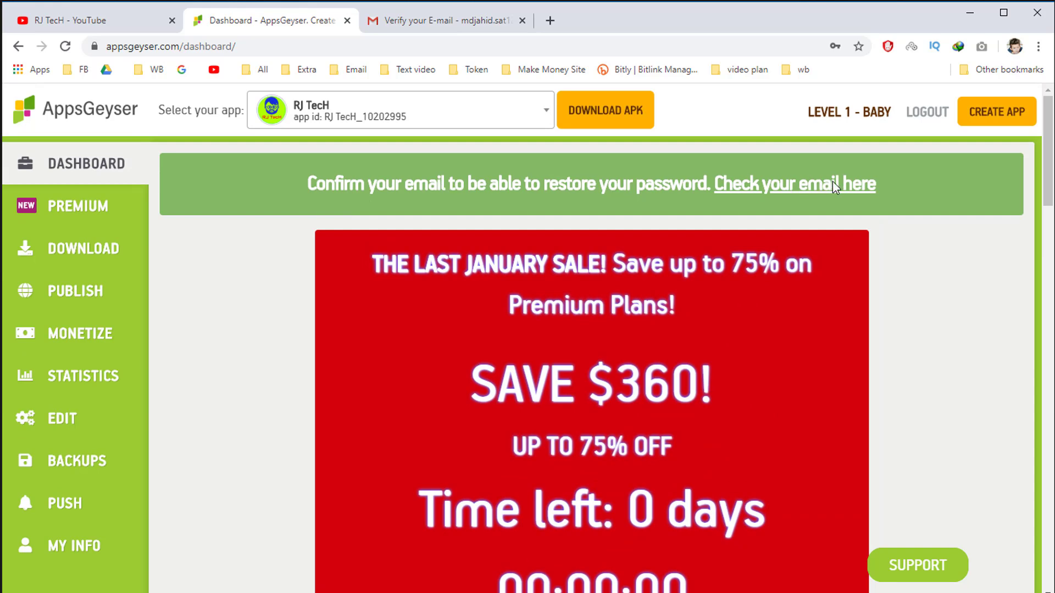
Step: Follow the Verify Your Email link in the AppsGeyser email, then return to the Dashboard
click(454, 23)
scroll(596, 378, down, 5)
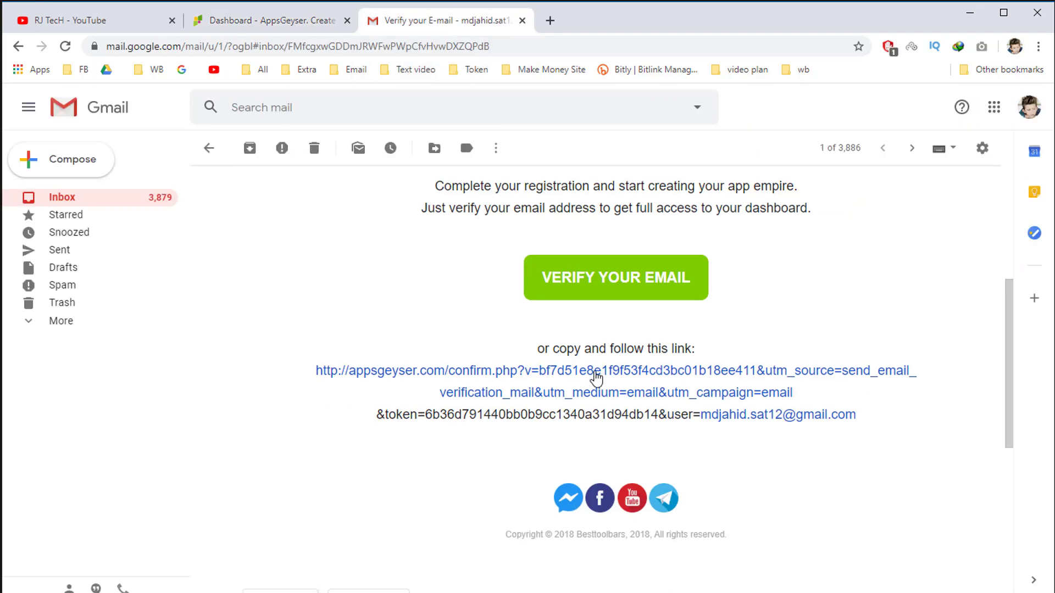
click(630, 278)
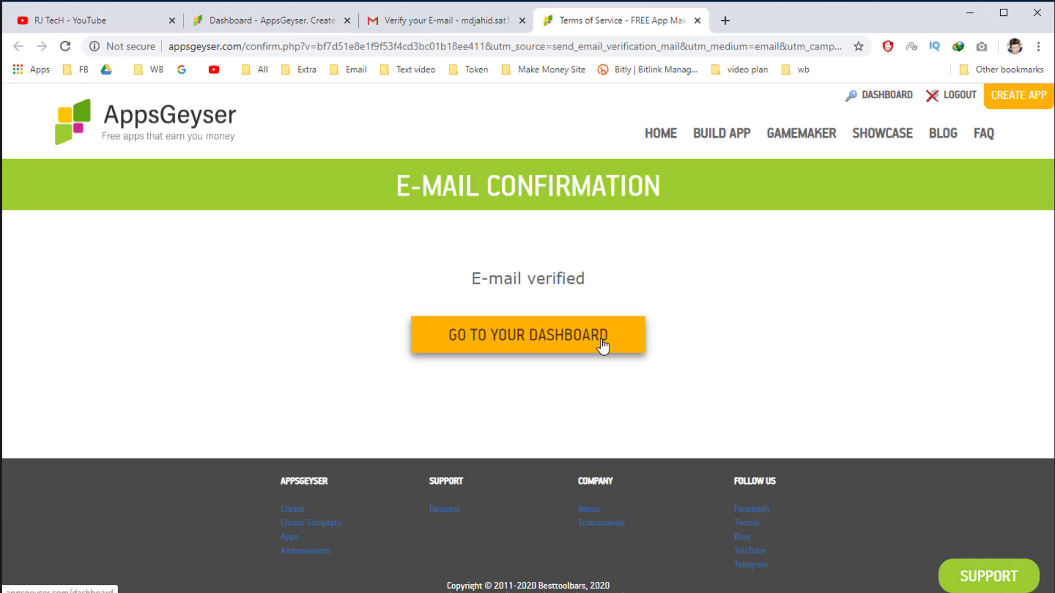
click(293, 22)
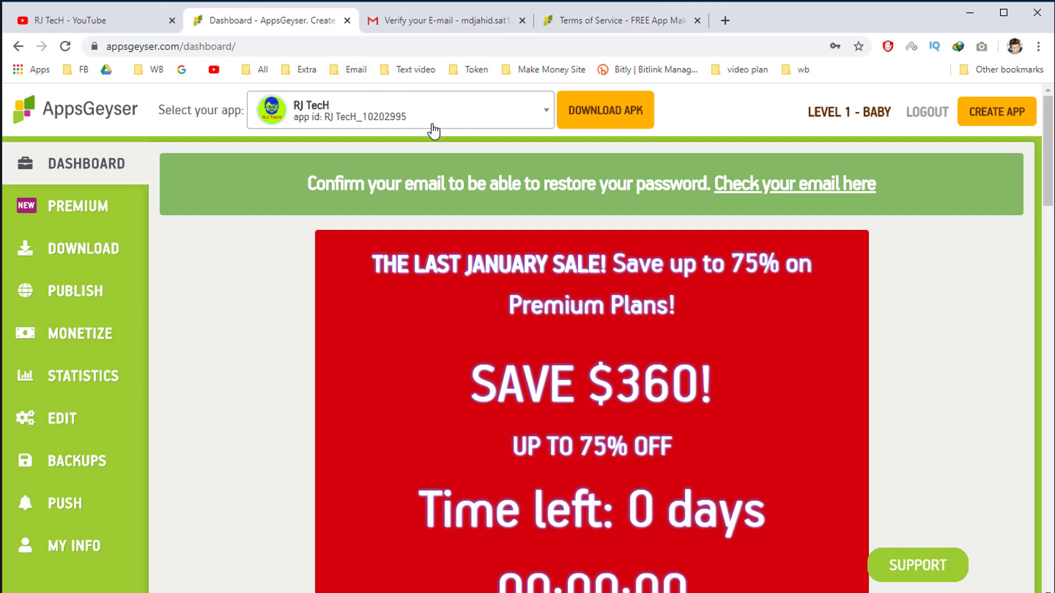
Step: Start the RJ TecH APK download, then return to the AppsGeyser dashboard
click(599, 110)
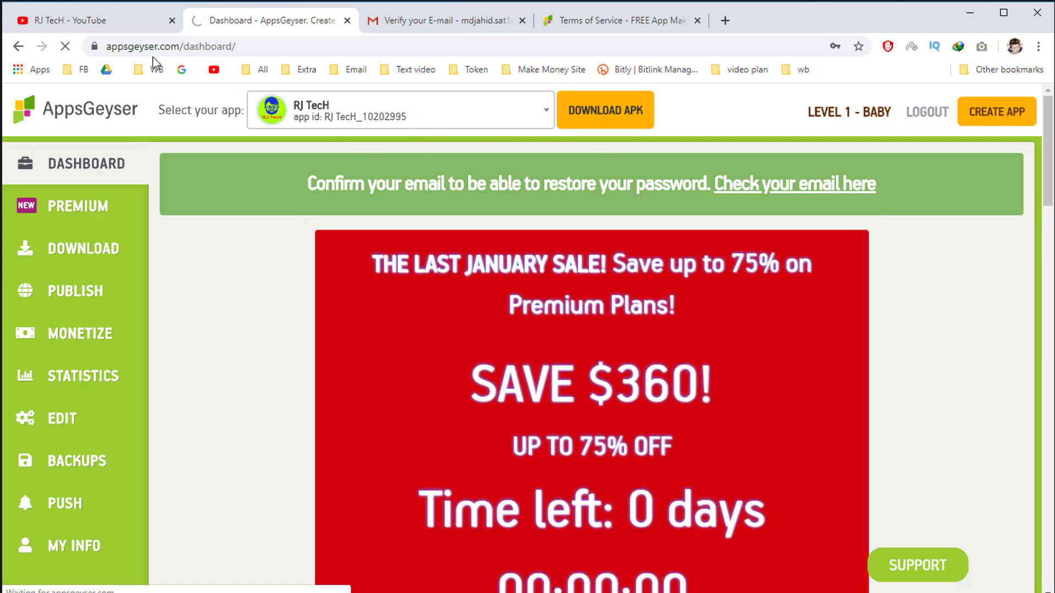
click(108, 24)
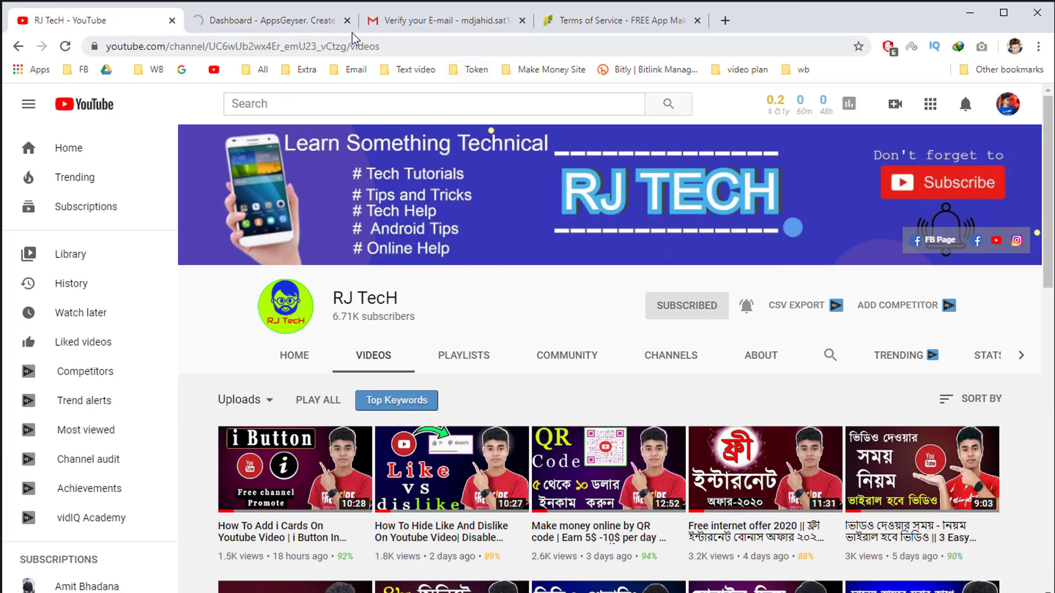
click(293, 24)
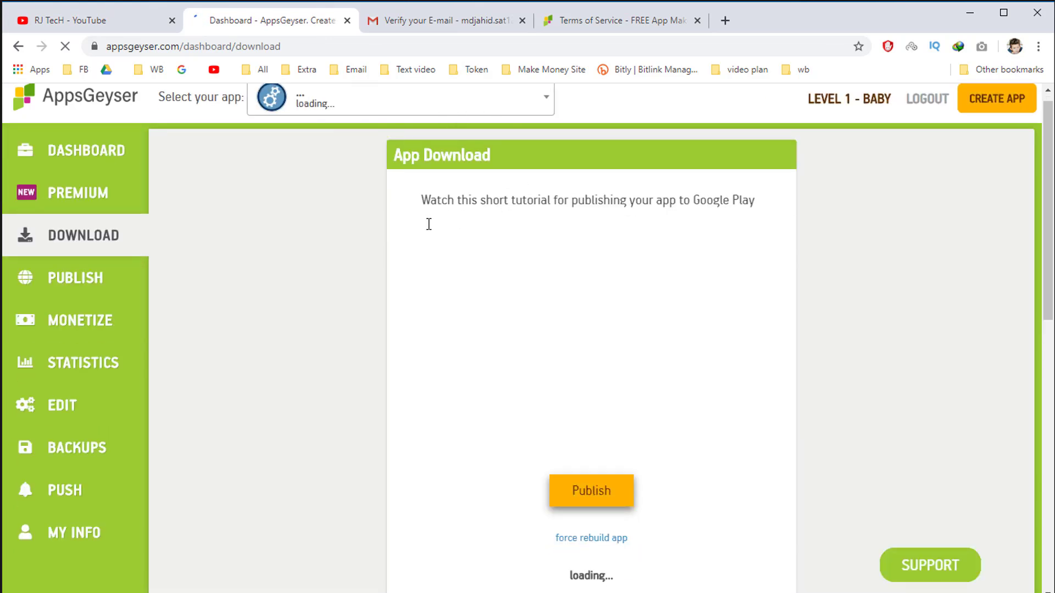
scroll(602, 331, down, 3)
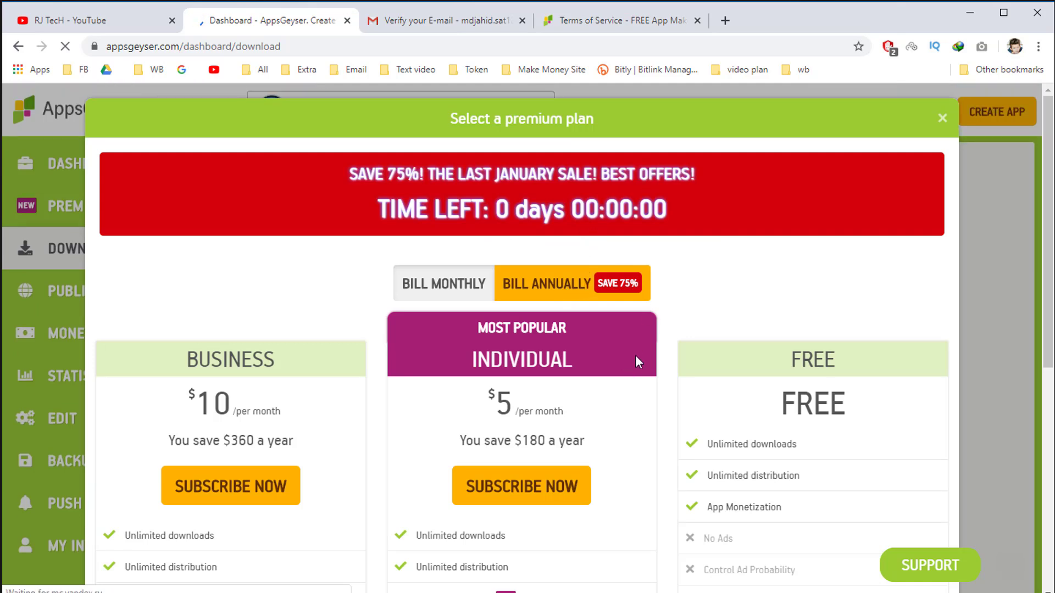
scroll(777, 308, down, 5)
scroll(650, 315, up, 5)
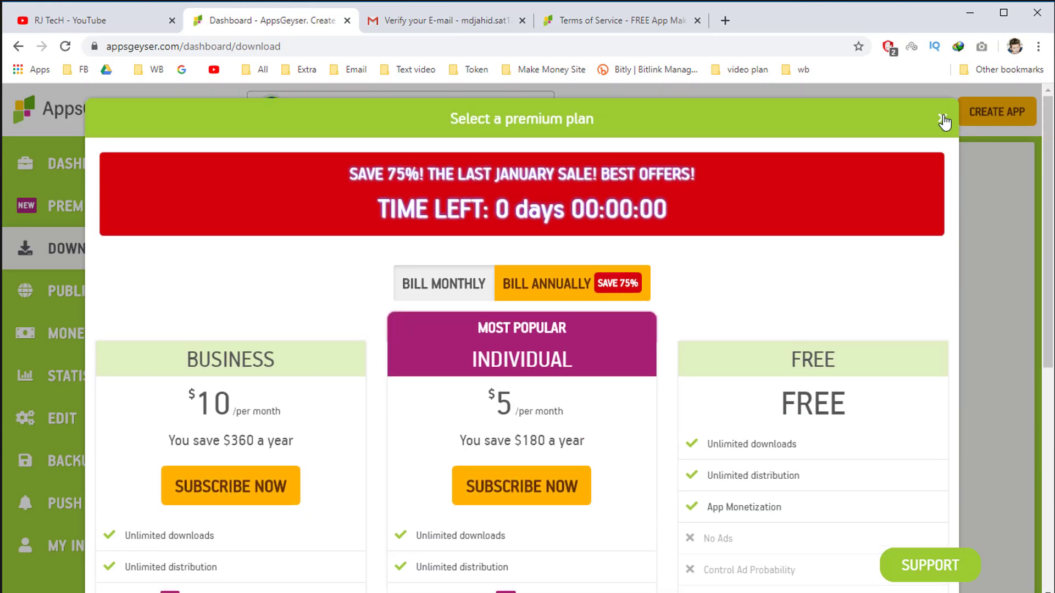
Step: Close the premium-plan offer and scroll to 'App is ready!', the QR code and share link
click(943, 118)
scroll(643, 314, down, 5)
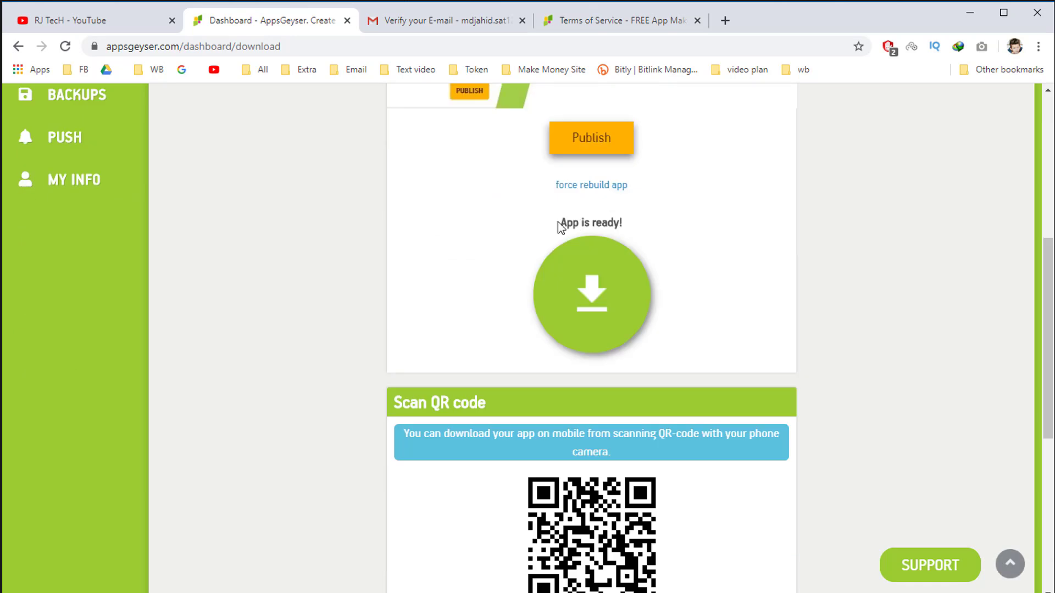
scroll(559, 228, up, 1)
scroll(558, 243, up, 1)
scroll(561, 269, down, 1)
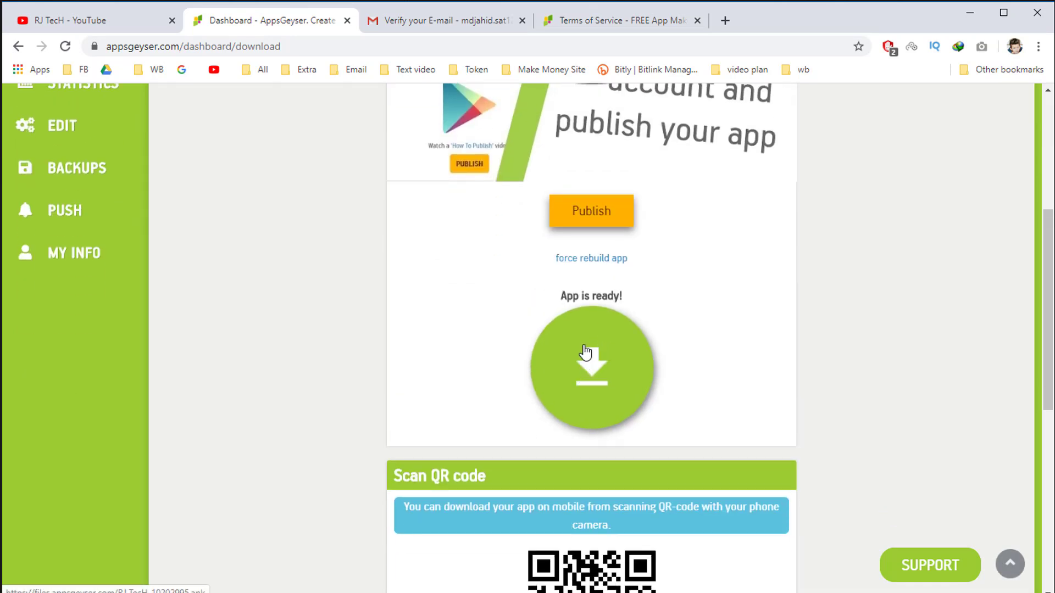
scroll(660, 352, down, 5)
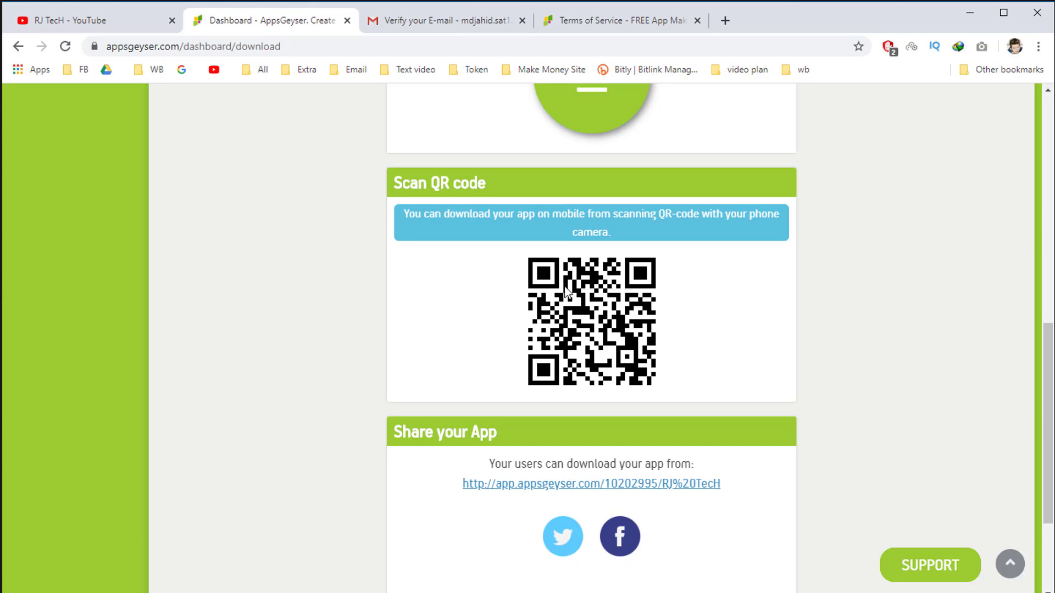
scroll(510, 362, up, 3)
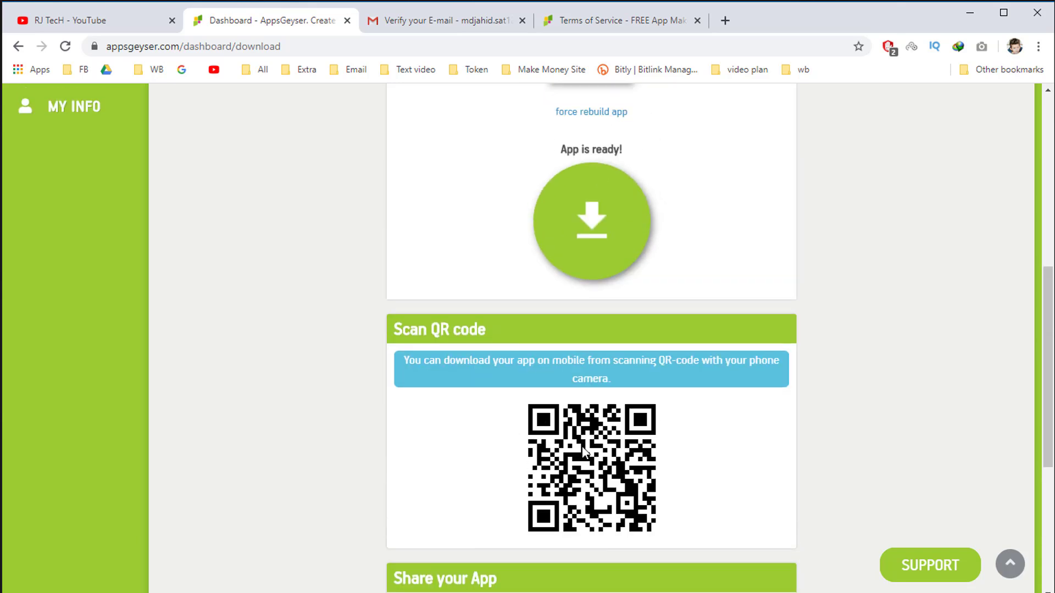
scroll(546, 436, down, 3)
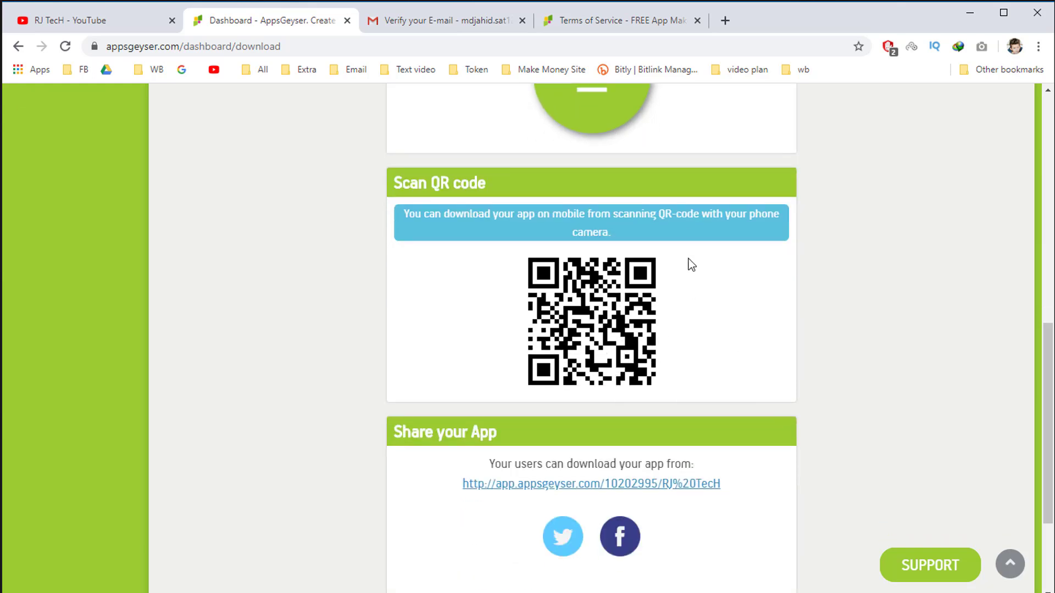
scroll(599, 324, up, 3)
Step: Download the built RJ TecH APK and minimize Chrome to show the desktop
click(598, 208)
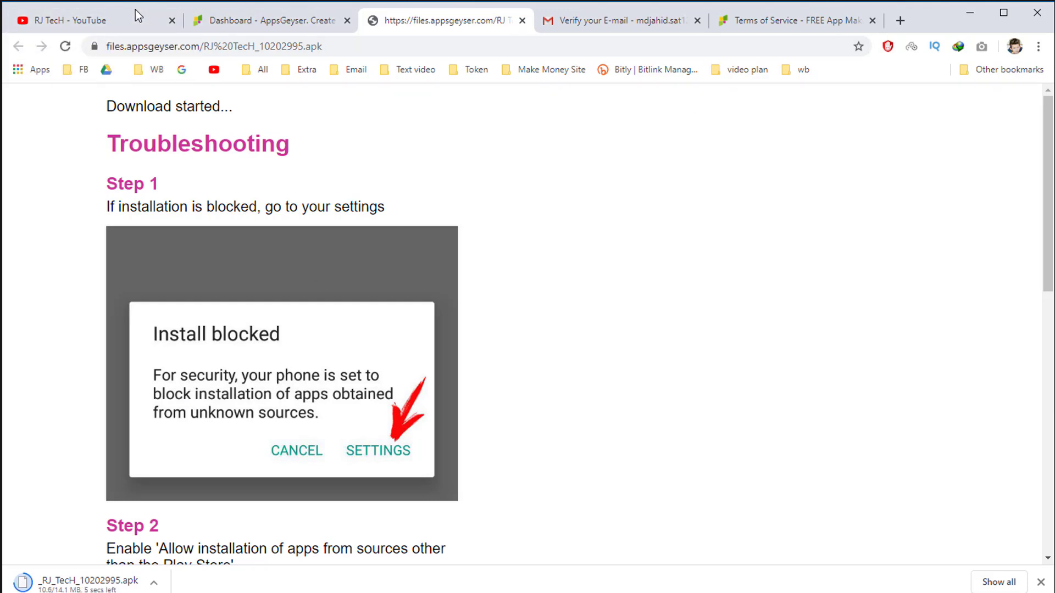
click(979, 6)
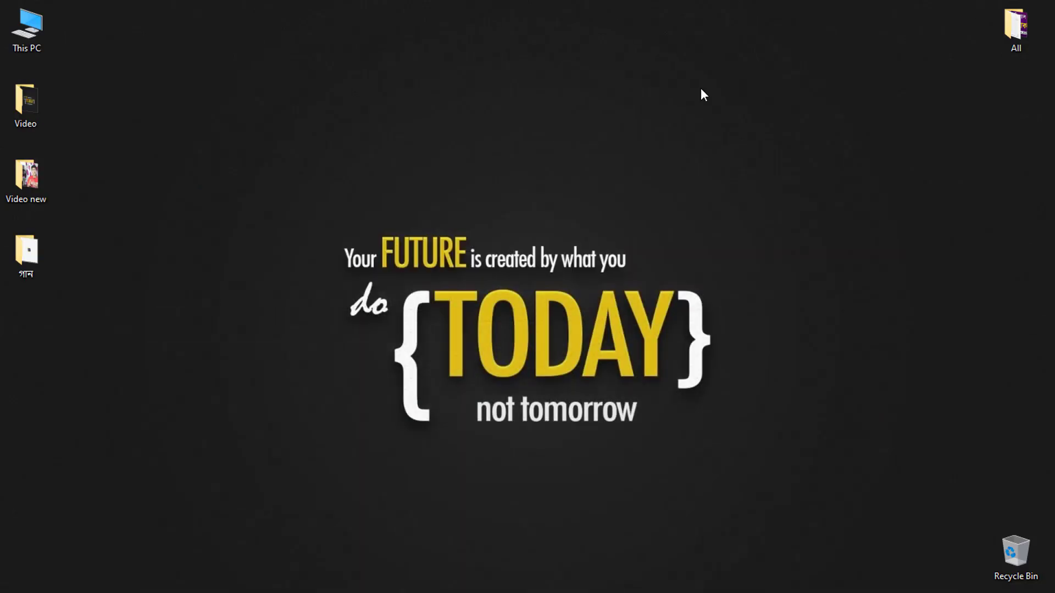
Step: Create a new text document on the desktop and open it in Notepad
right_click(518, 144)
mouse_move(586, 243)
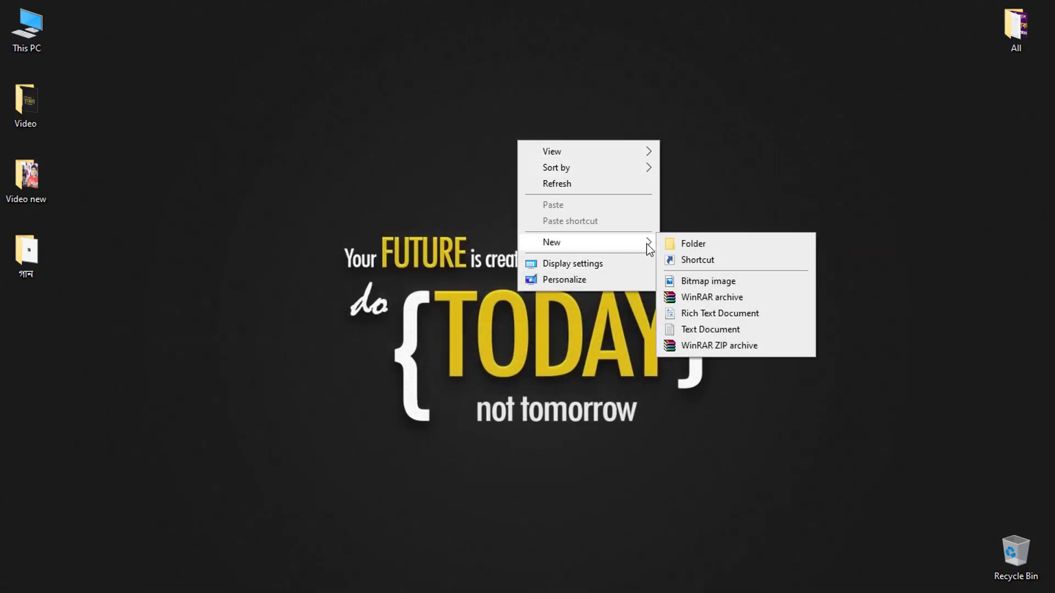
click(707, 329)
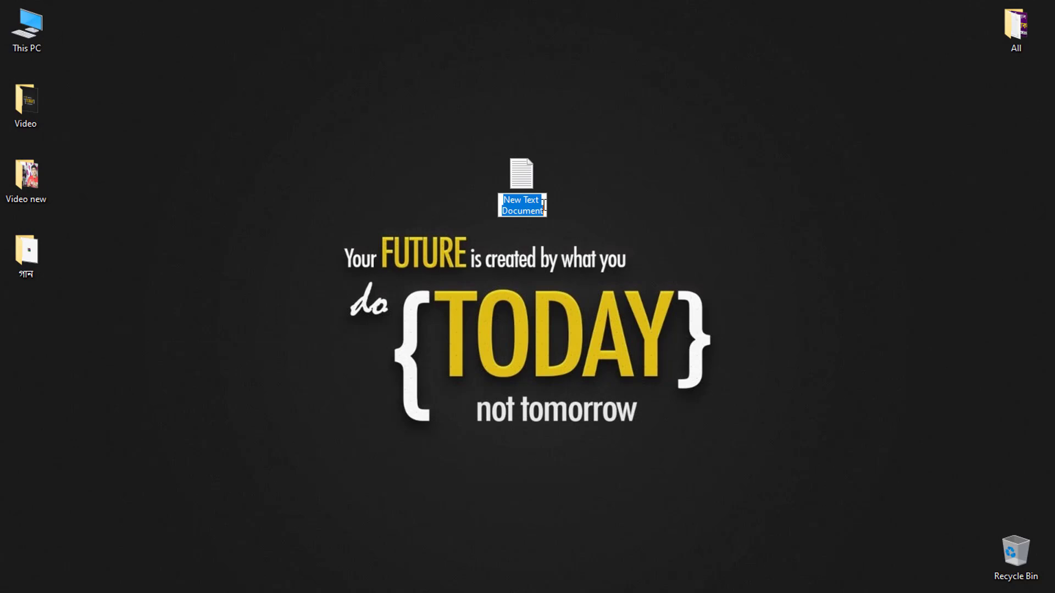
double_click(517, 181)
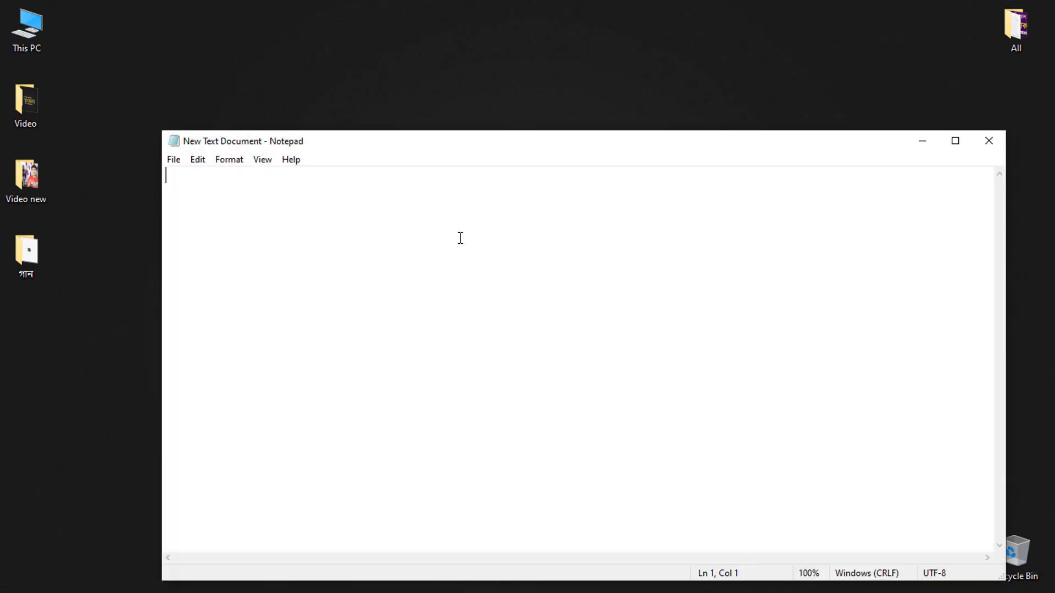
Step: Type #RJtecH into the document, select it, and bring back the YouTube channel
text(#RJtech)
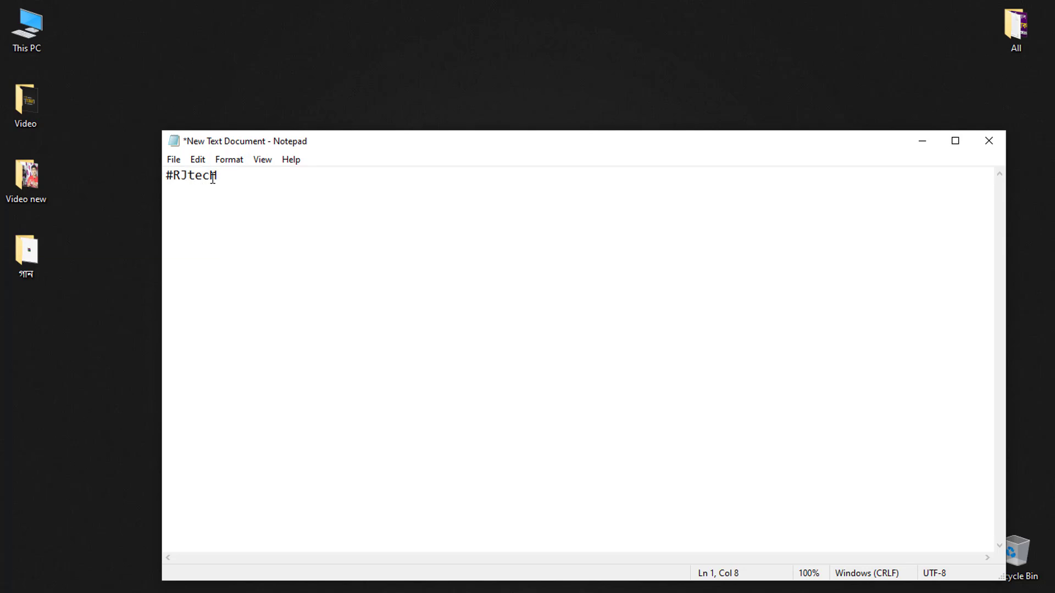
text(........)
key(BackSpace)
key(BackSpace)
drag(240, 179, 159, 178)
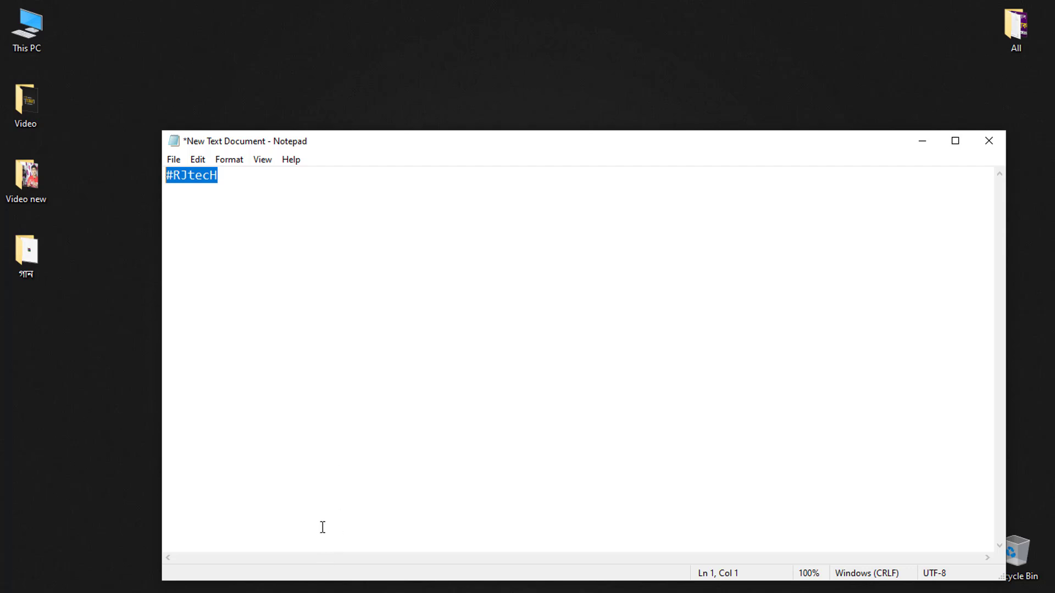
click(264, 560)
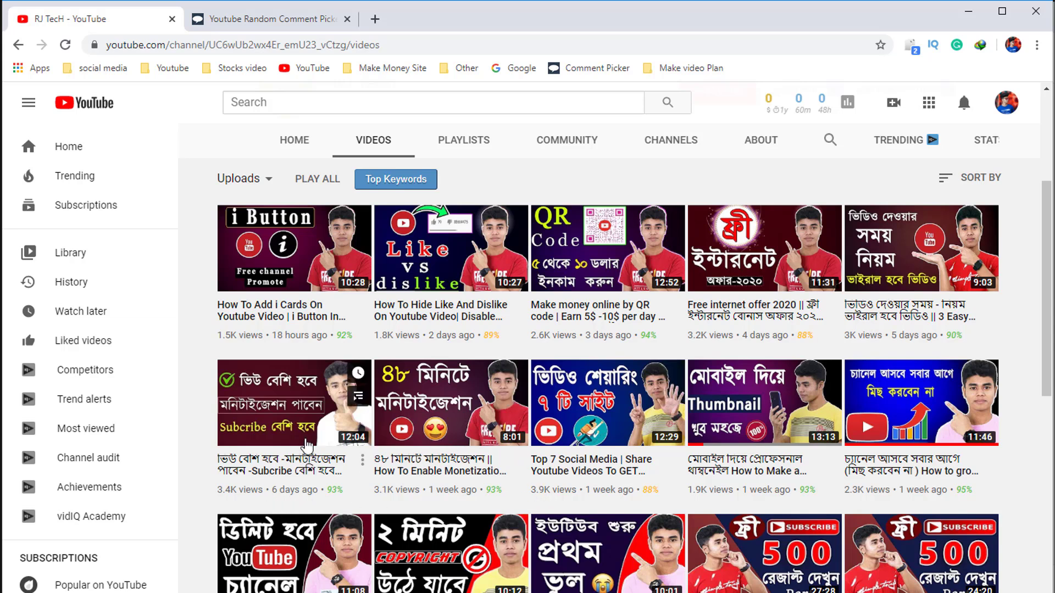
Step: Copy the 'How to grow your Youtube channel fast 2020' share link and focus Comment Picker's URL field
middle_click(307, 446)
click(286, 18)
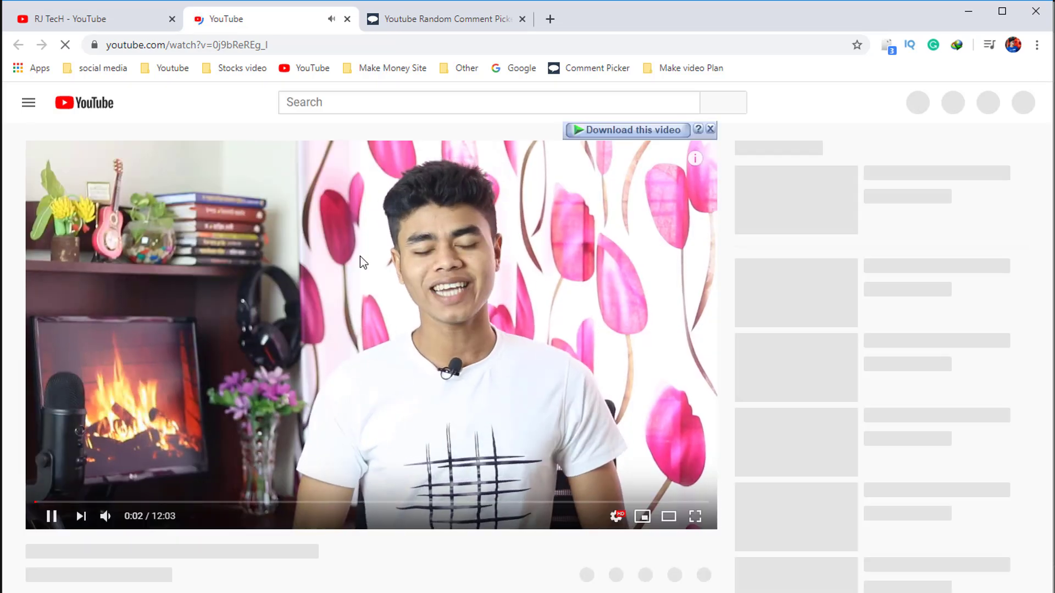
scroll(358, 286, down, 4)
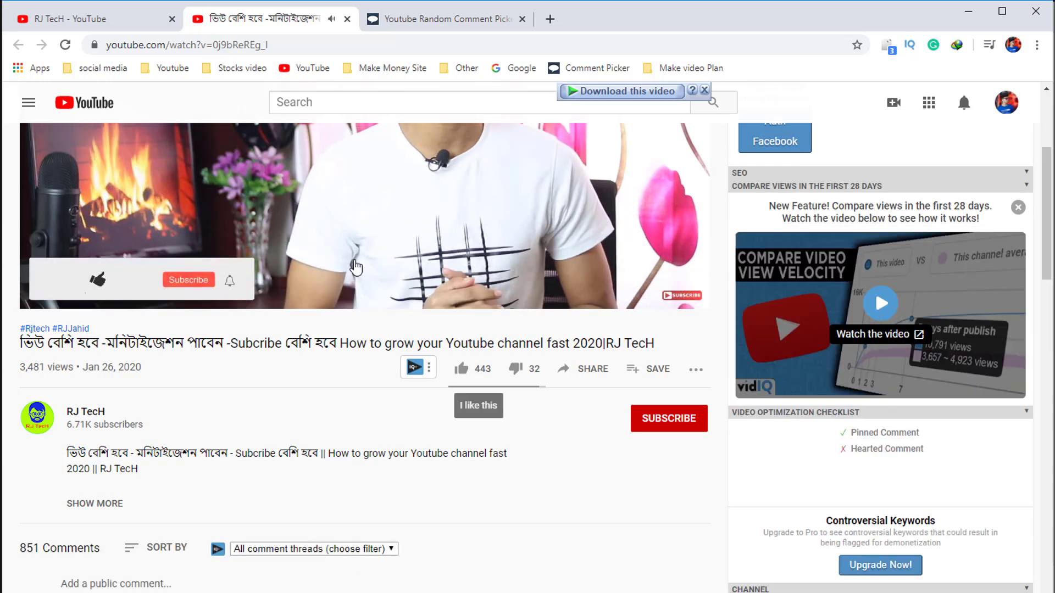
click(598, 369)
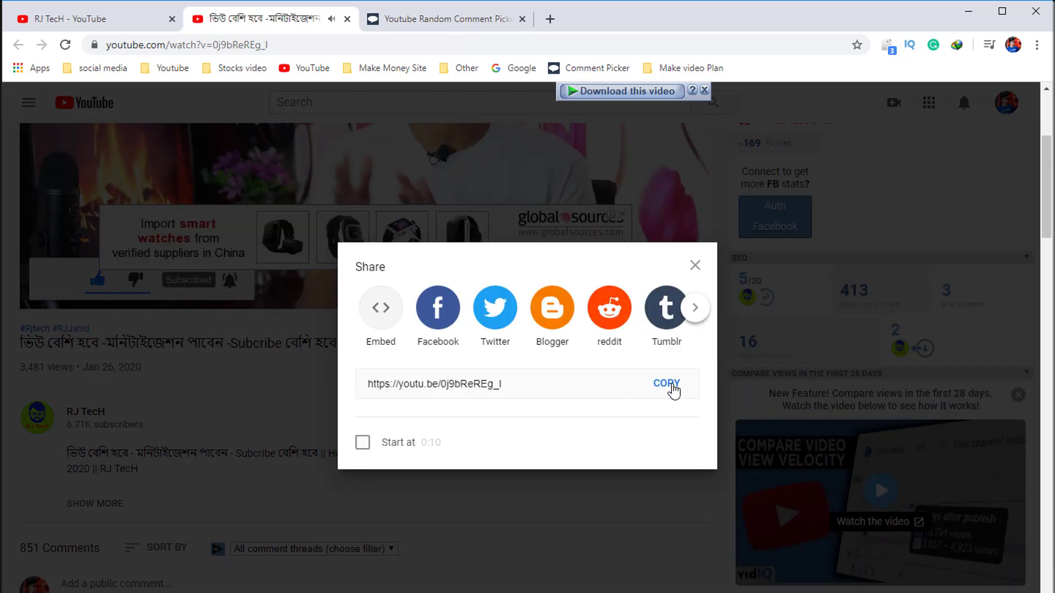
click(671, 386)
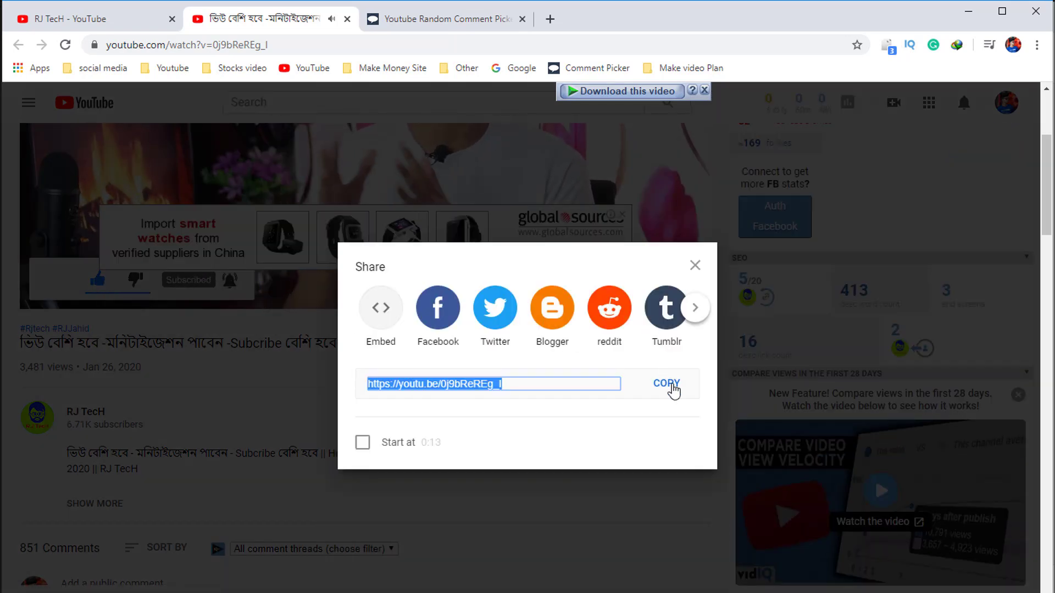
click(408, 24)
click(624, 360)
Step: Paste the video link into Comment Picker and load its #RJtecH comments
key(ctrl+v)
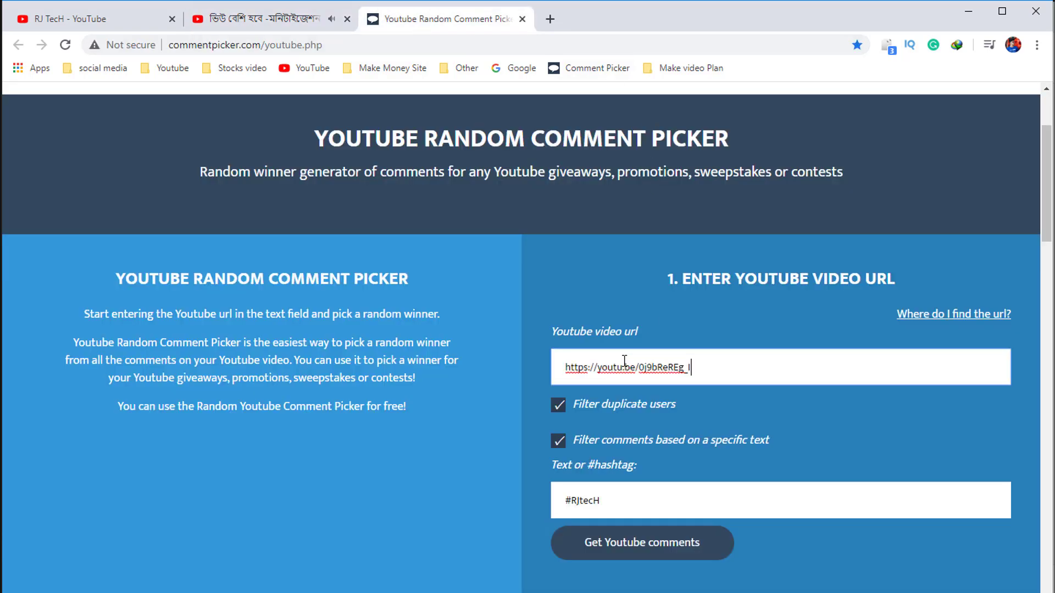
click(638, 542)
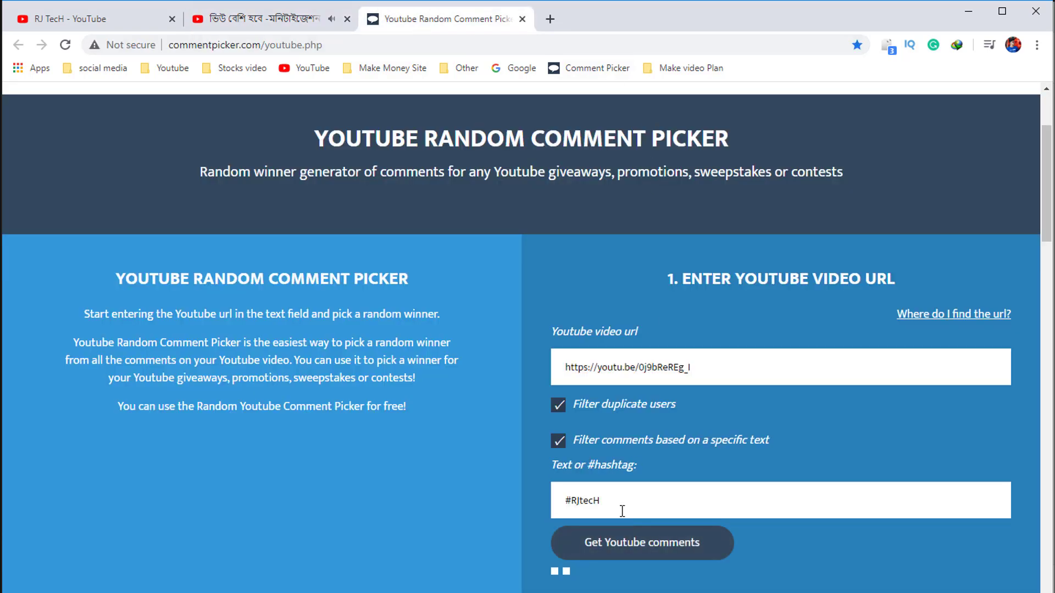
scroll(646, 488, down, 3)
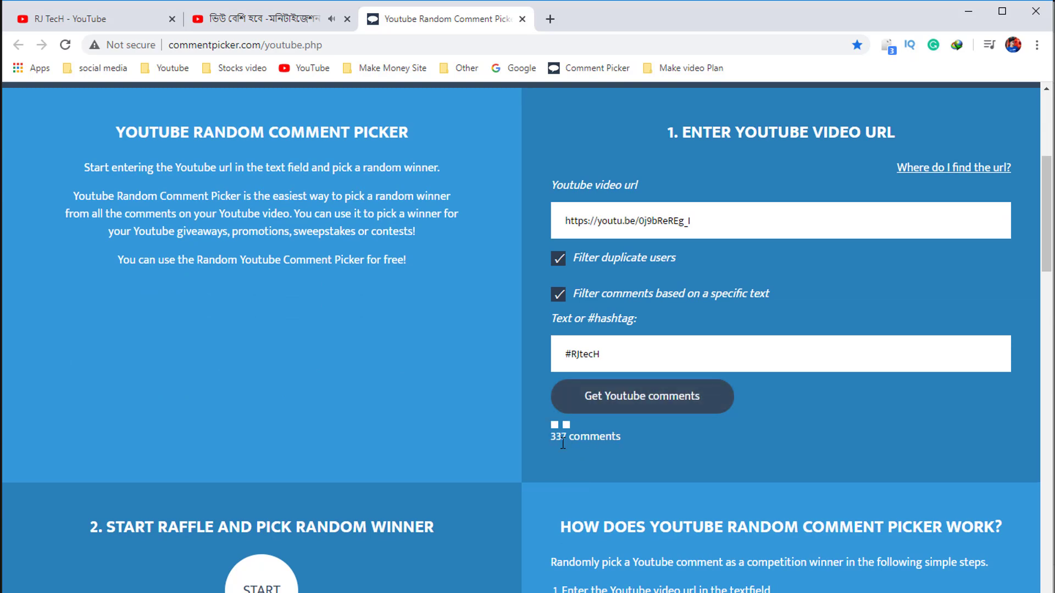
scroll(407, 327, up, 4)
Step: Open Instagram from the social media bookmarks and start a search there
click(112, 73)
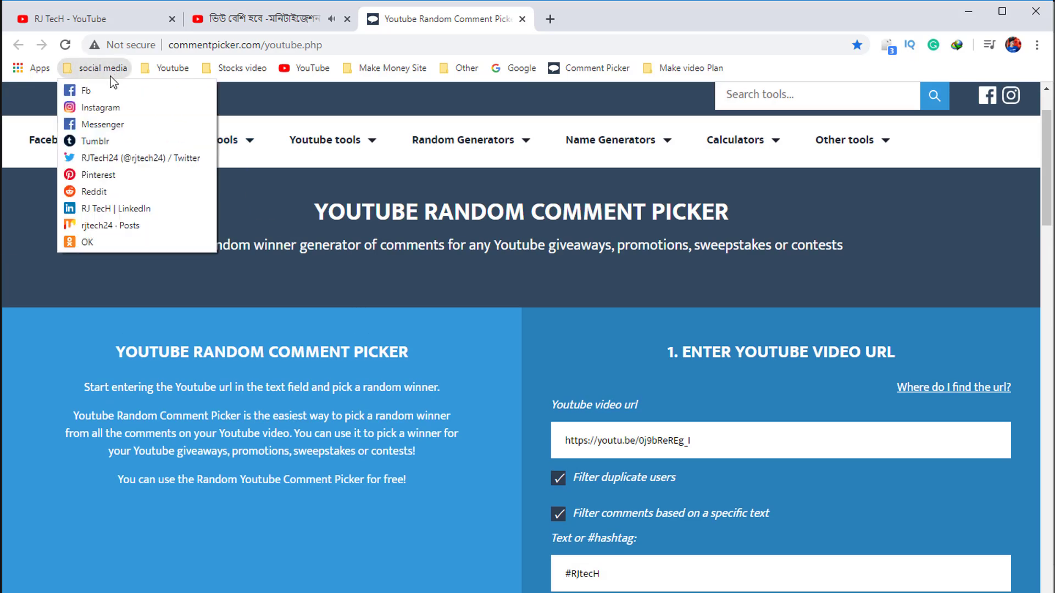
middle_click(83, 106)
click(621, 24)
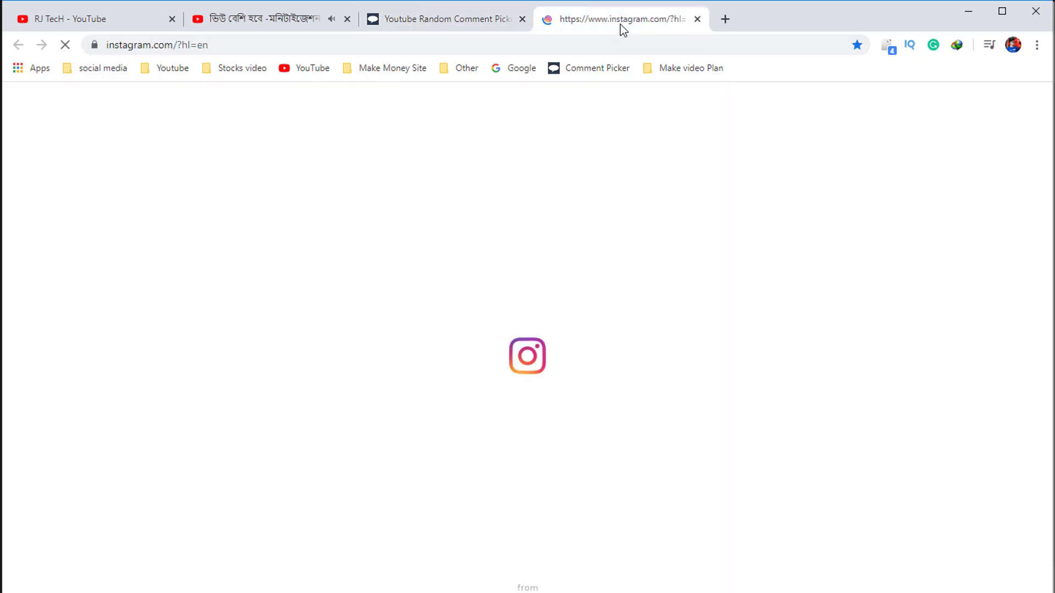
drag(235, 47, 285, 46)
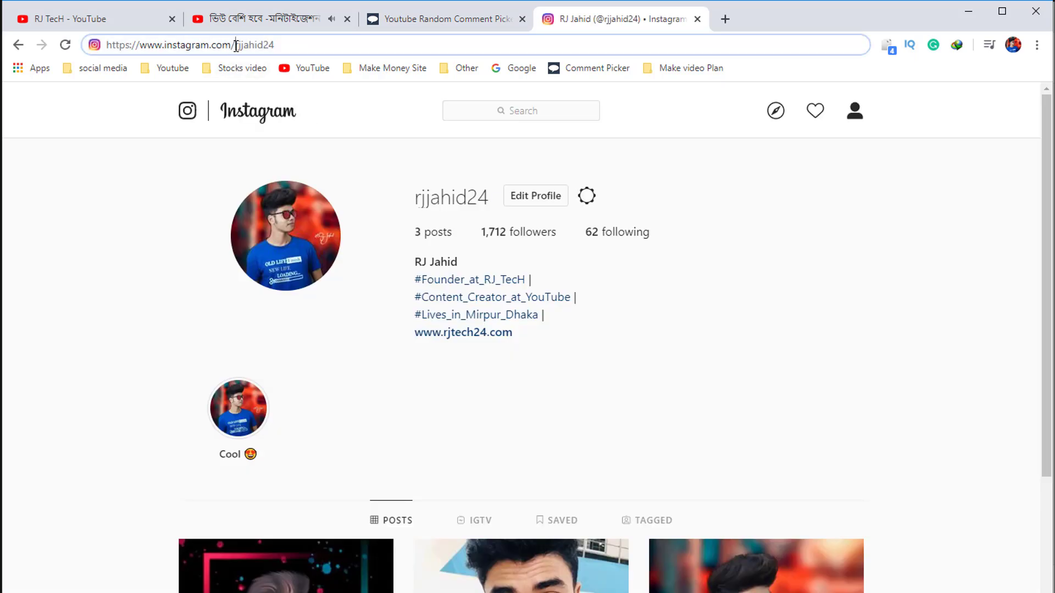
click(500, 115)
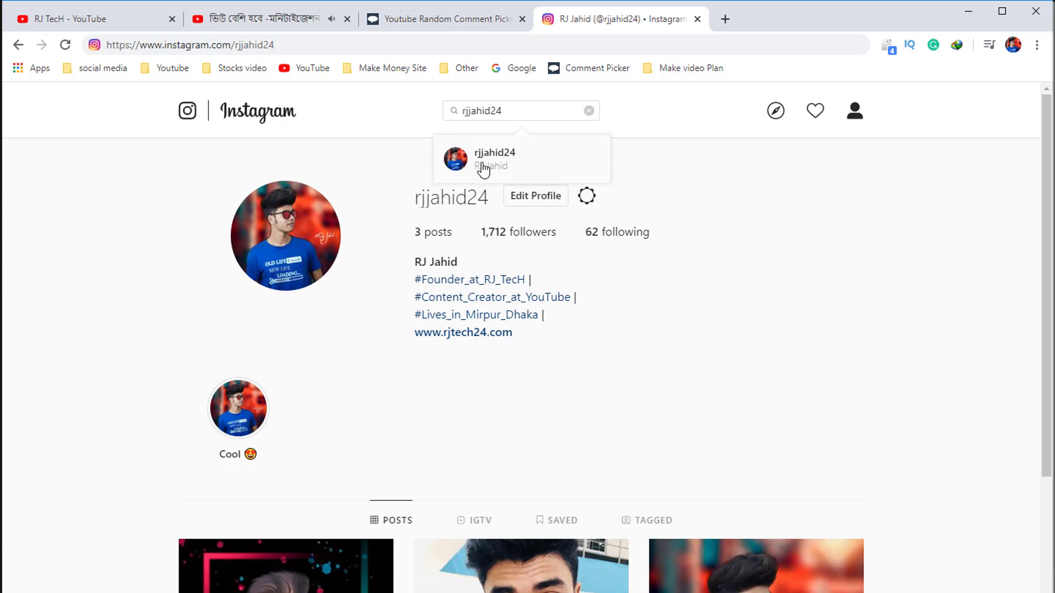
Step: Run the raffle, drawing SK Computer TecH, and open that winner's YouTube channel
click(415, 20)
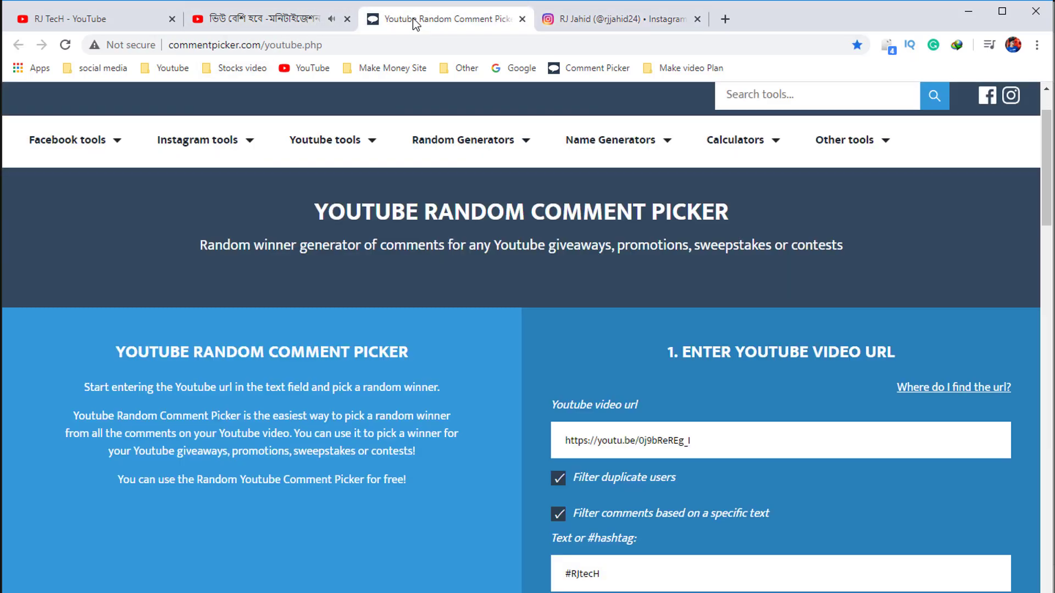
scroll(560, 252, down, 3)
scroll(552, 286, down, 4)
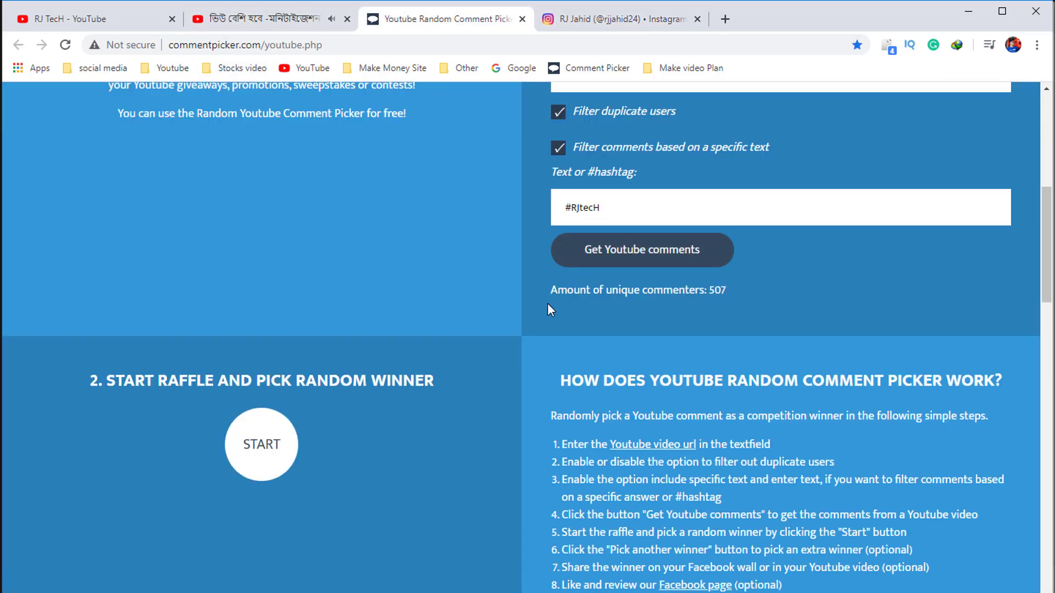
scroll(290, 337, down, 1)
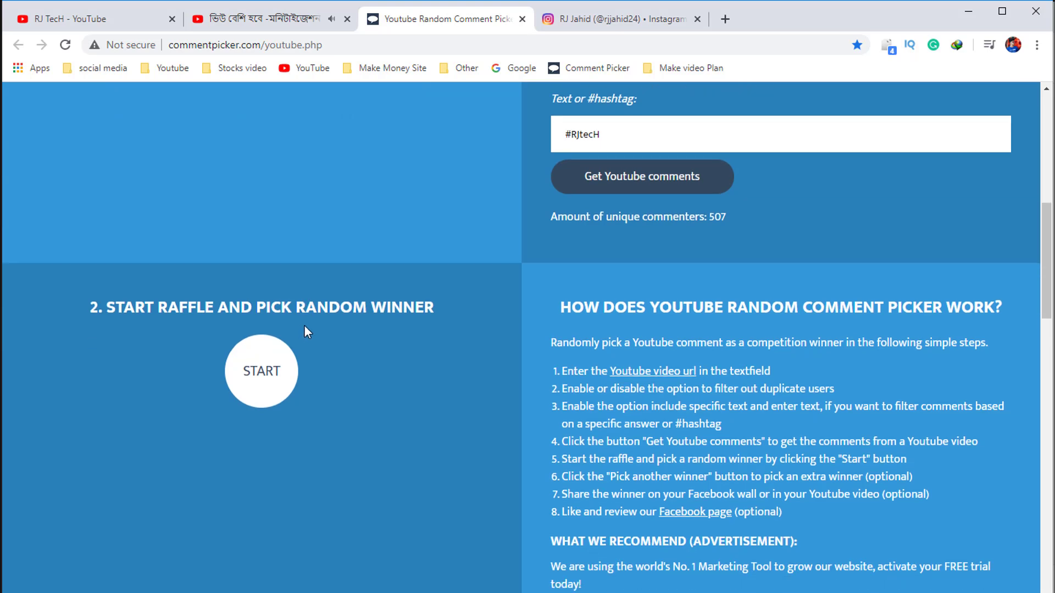
click(275, 388)
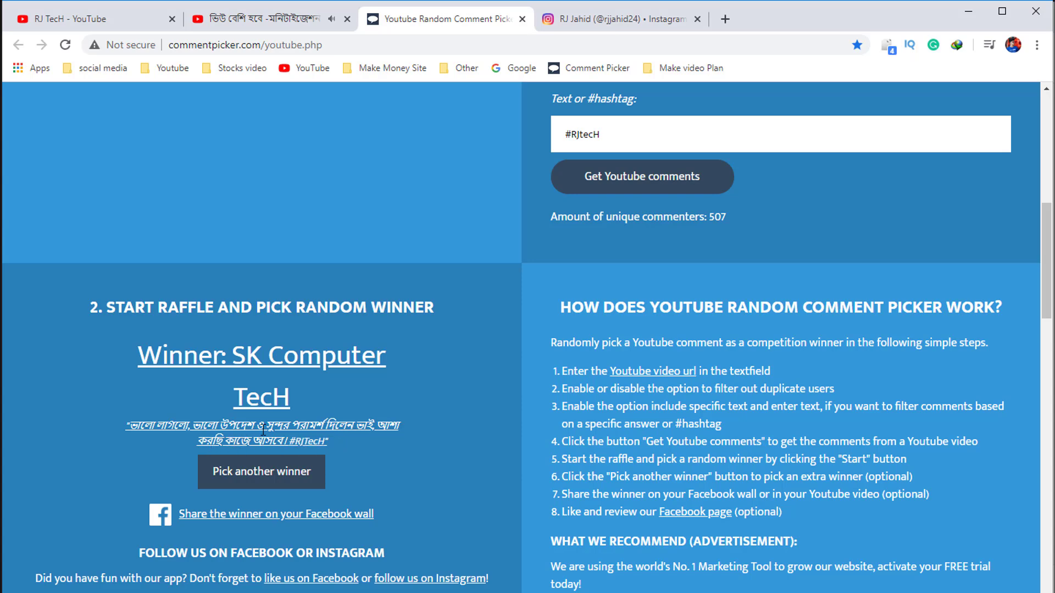
click(299, 357)
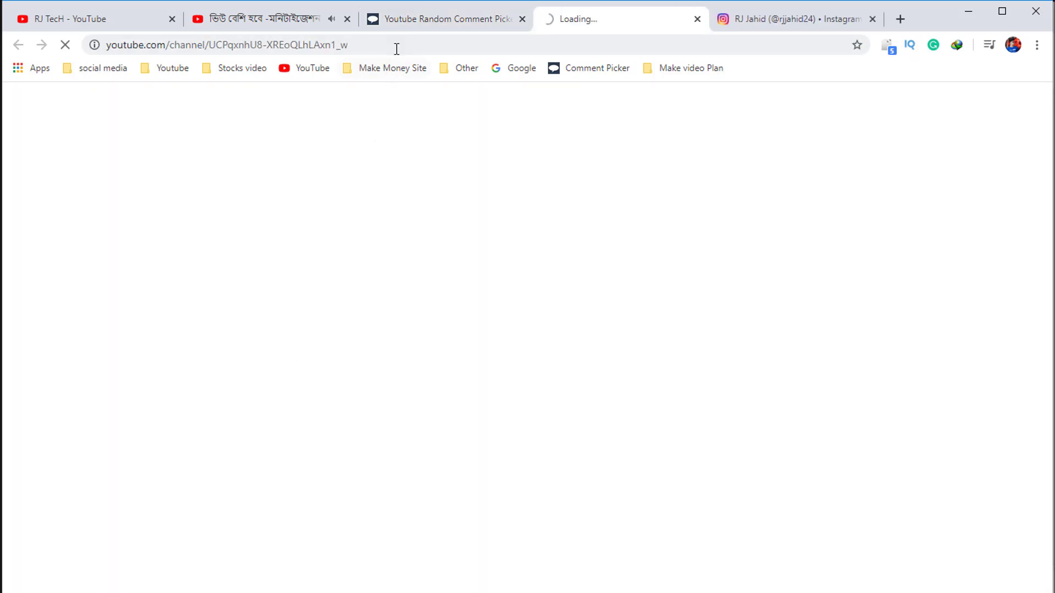
Step: View SK Computer TecH's uploaded videos, then return to the giveaway video and close its Share dialog
click(424, 48)
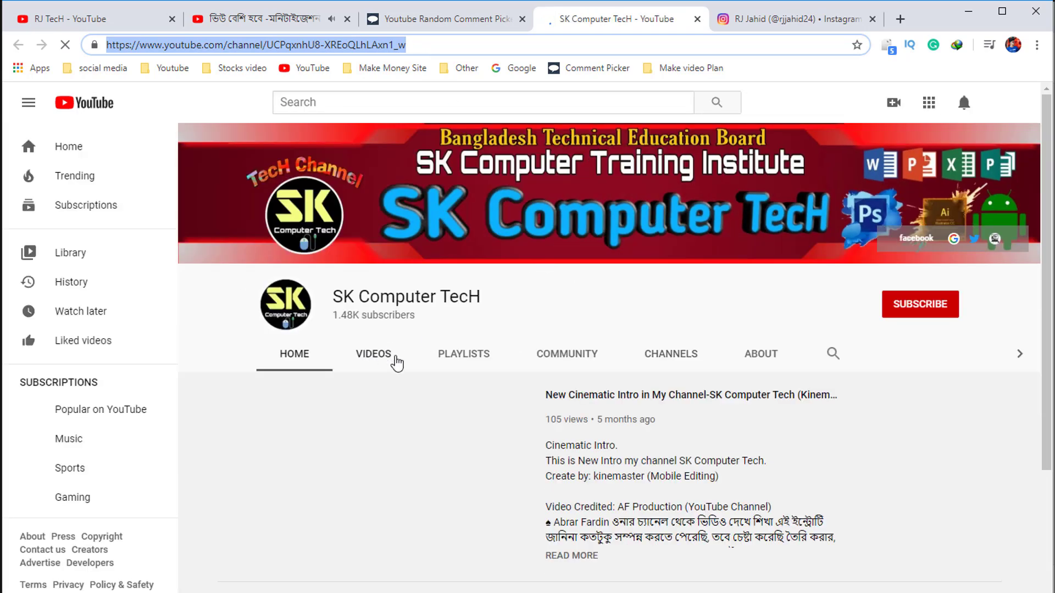
click(394, 360)
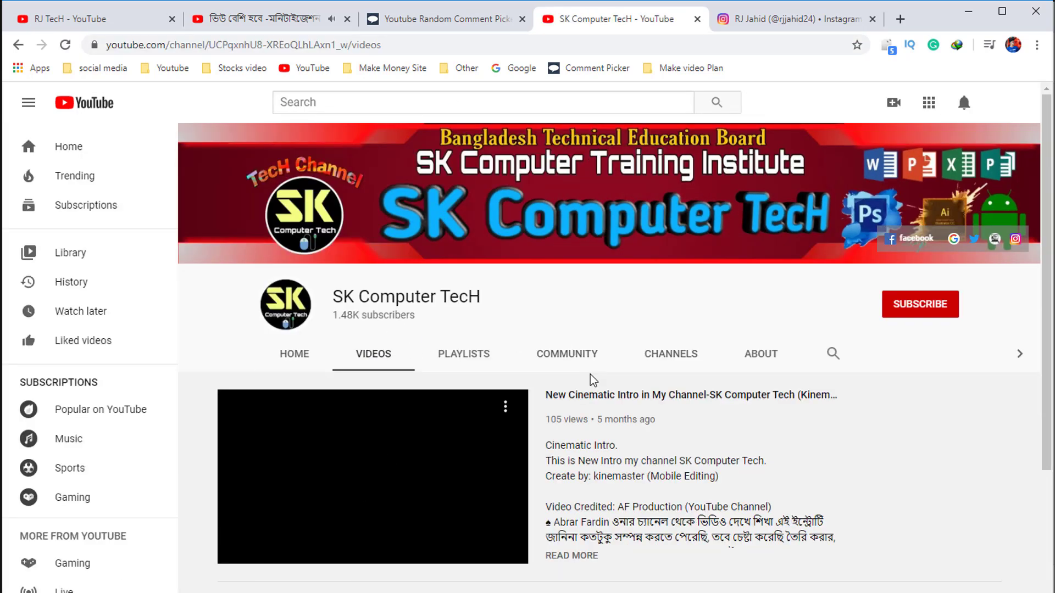
click(91, 21)
click(264, 19)
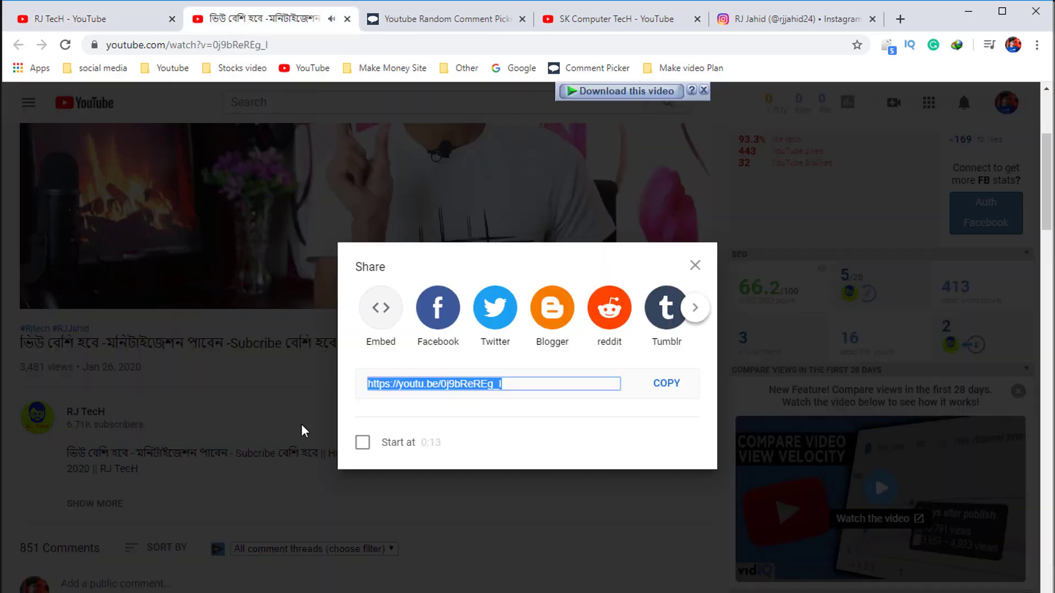
click(301, 424)
Step: Scroll through the giveaway video's 851 comments
scroll(387, 401, down, 7)
scroll(388, 391, up, 6)
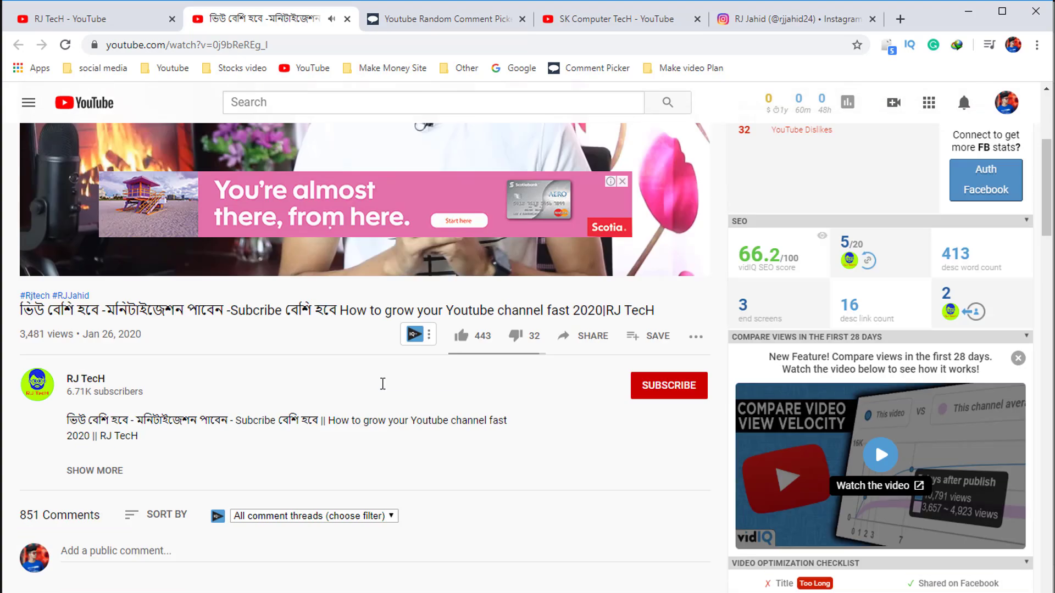
scroll(382, 383, up, 2)
scroll(388, 486, down, 10)
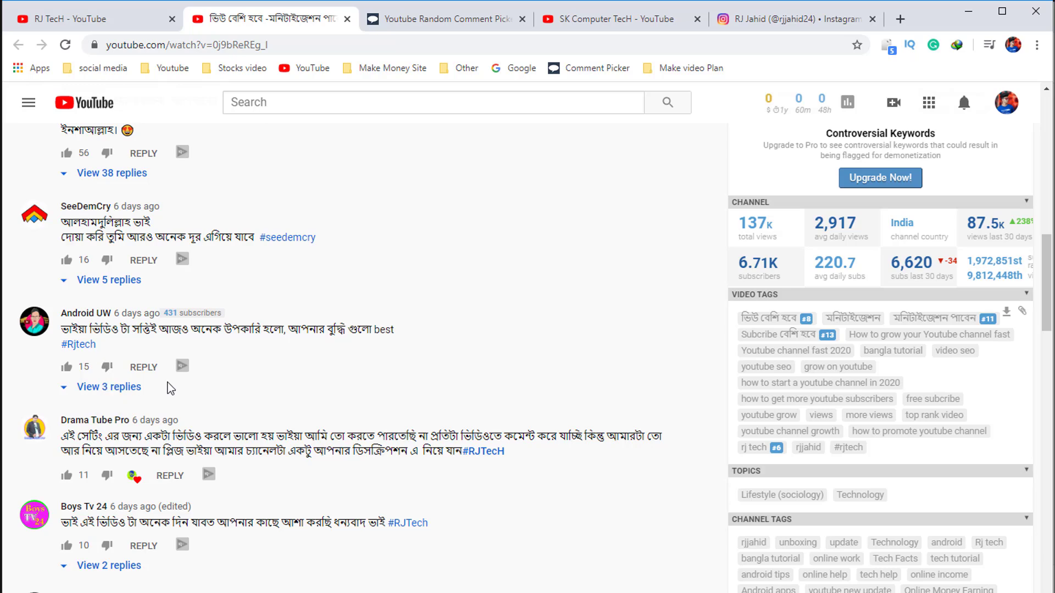
scroll(170, 388, down, 3)
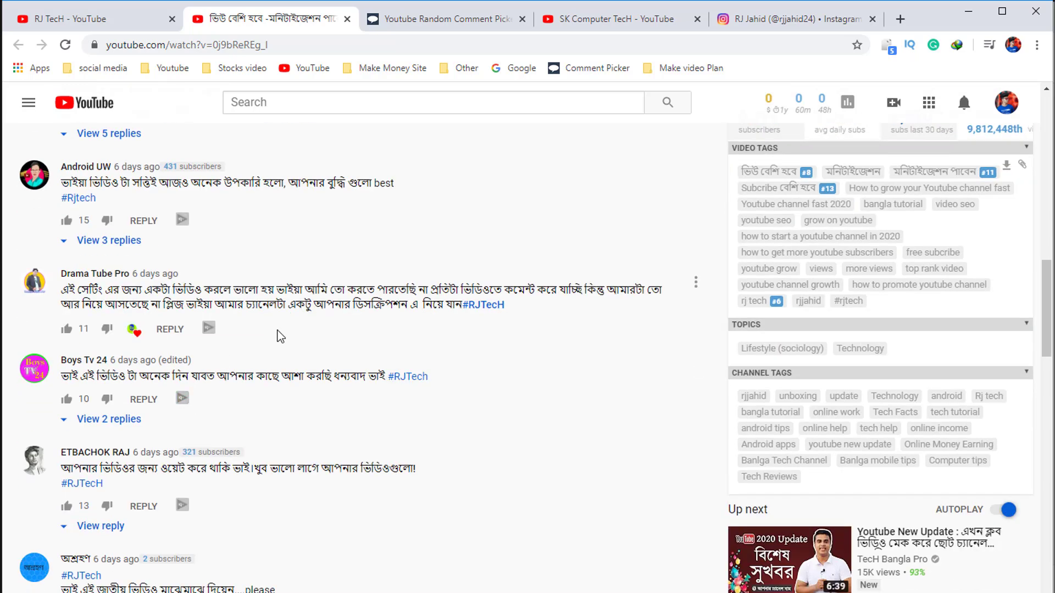
scroll(250, 374, up, 1)
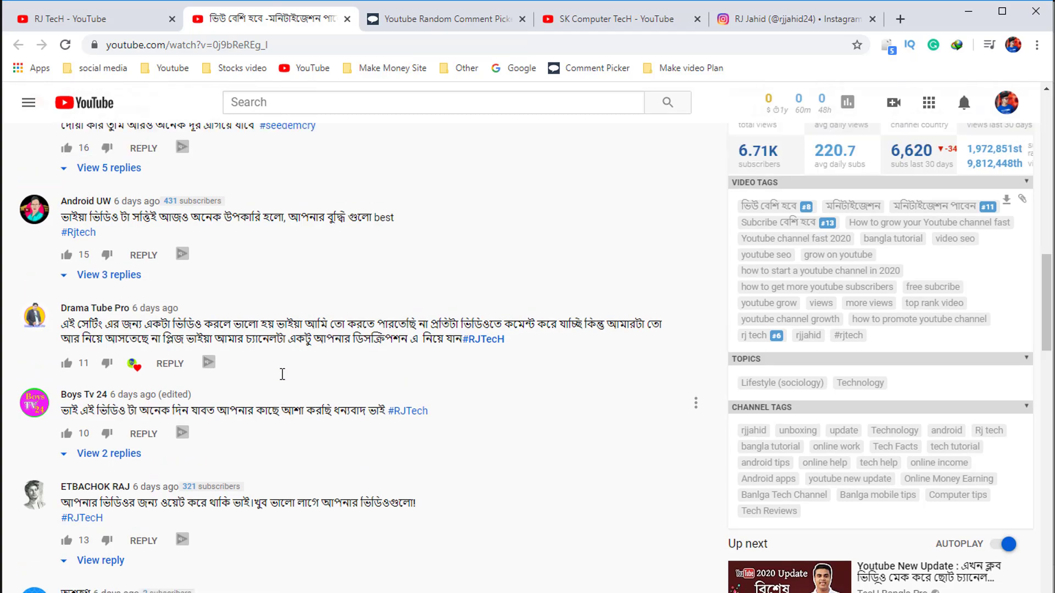
scroll(283, 373, up, 4)
scroll(330, 351, up, 1)
scroll(355, 337, up, 4)
scroll(356, 343, up, 3)
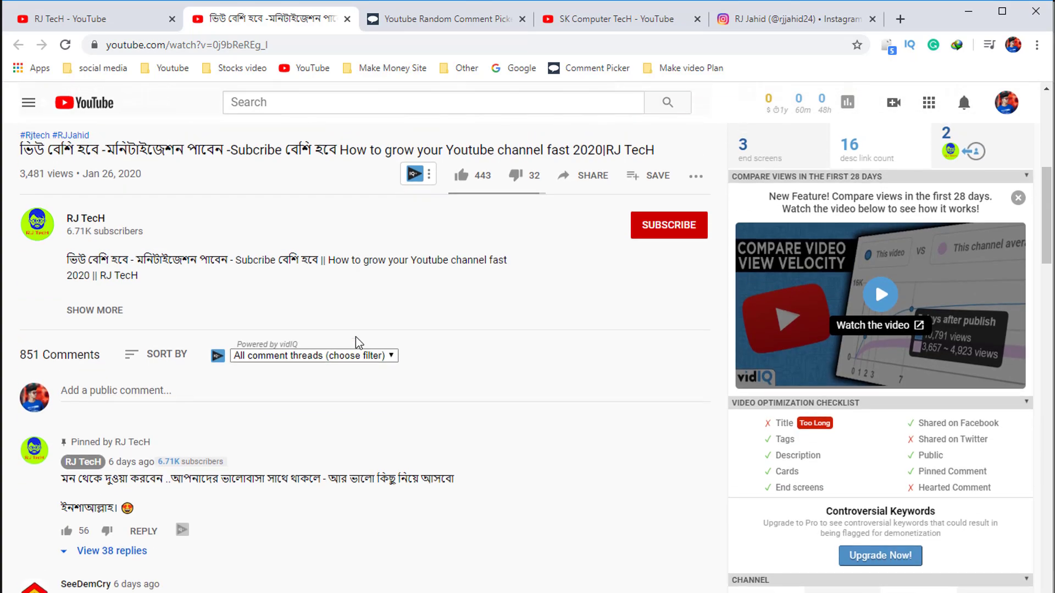
Step: Paste SK Computer TecH's channel link into Notepad below #RJtecH
click(456, 18)
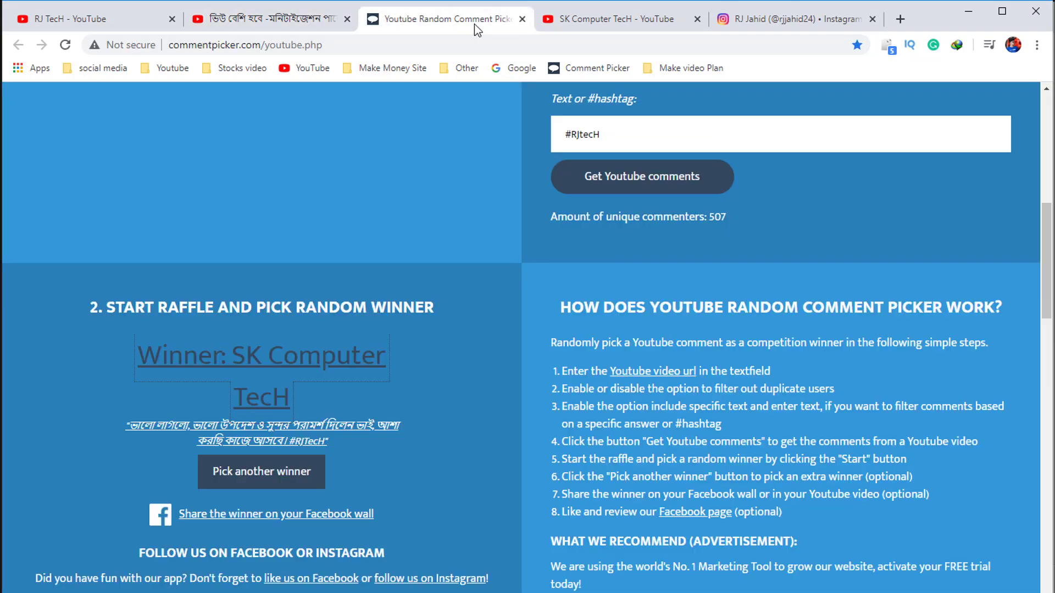
click(579, 16)
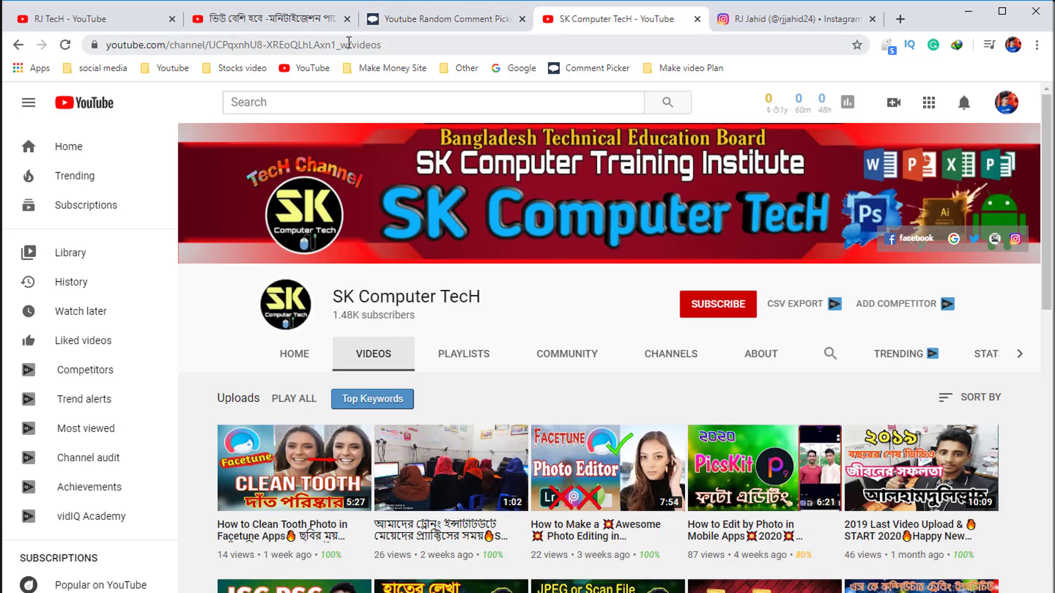
drag(349, 43, 86, 47)
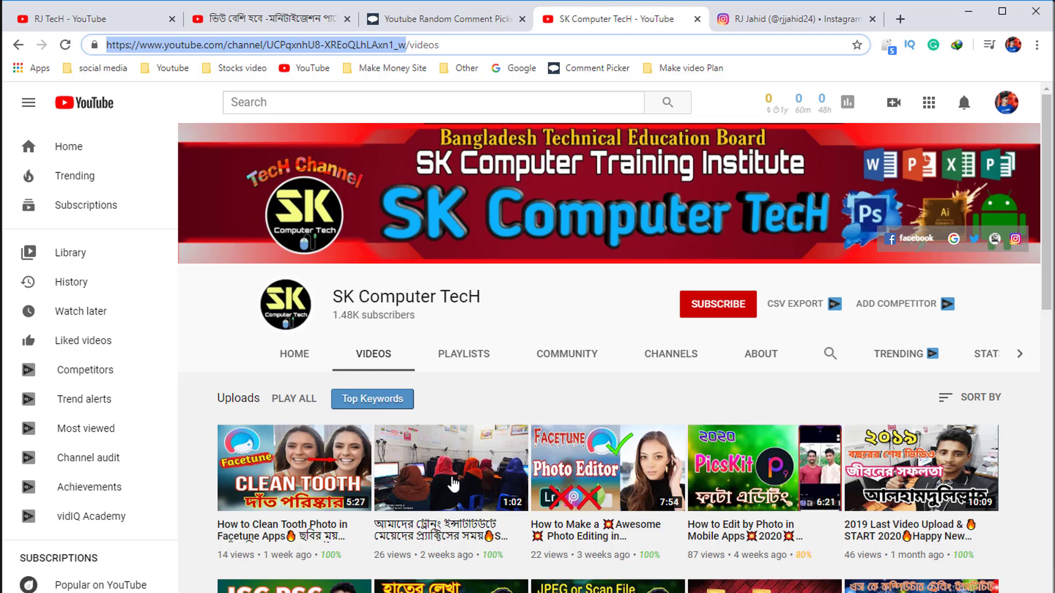
key(alt+Tab)
click(505, 358)
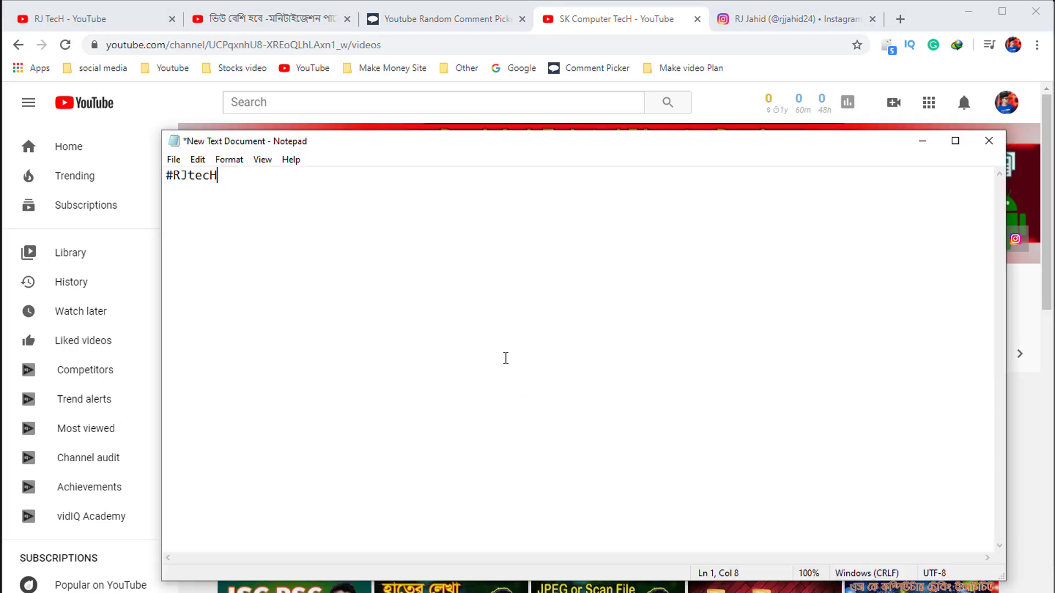
text(https://www.youtube.com/channel/UCPqxnhU8-XREoQLhLAxn1_w)
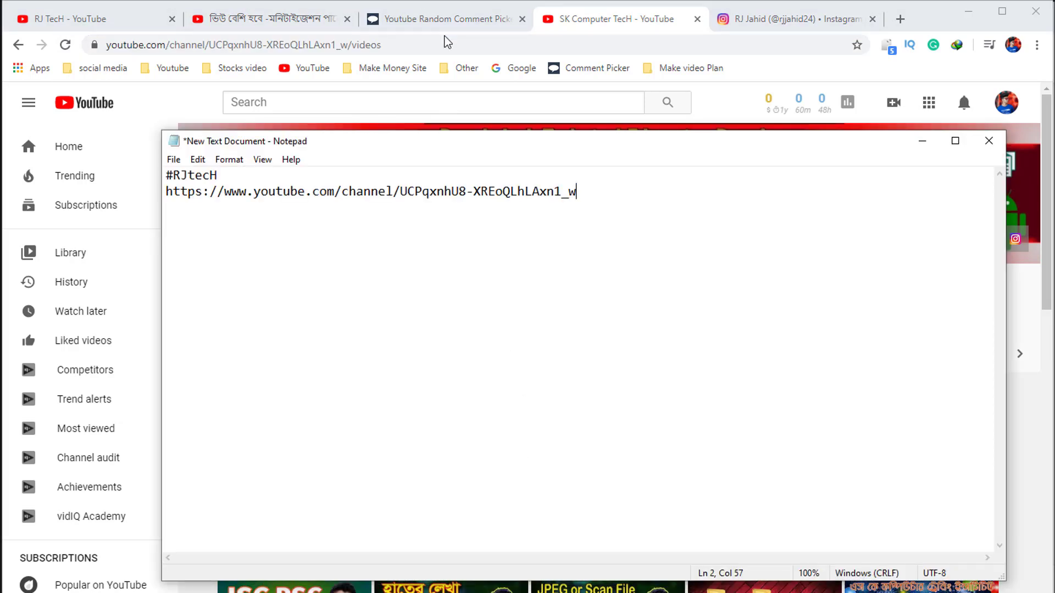
Step: Draw another winner, Toha's Fun World, and open their YouTube channel
click(447, 20)
click(280, 473)
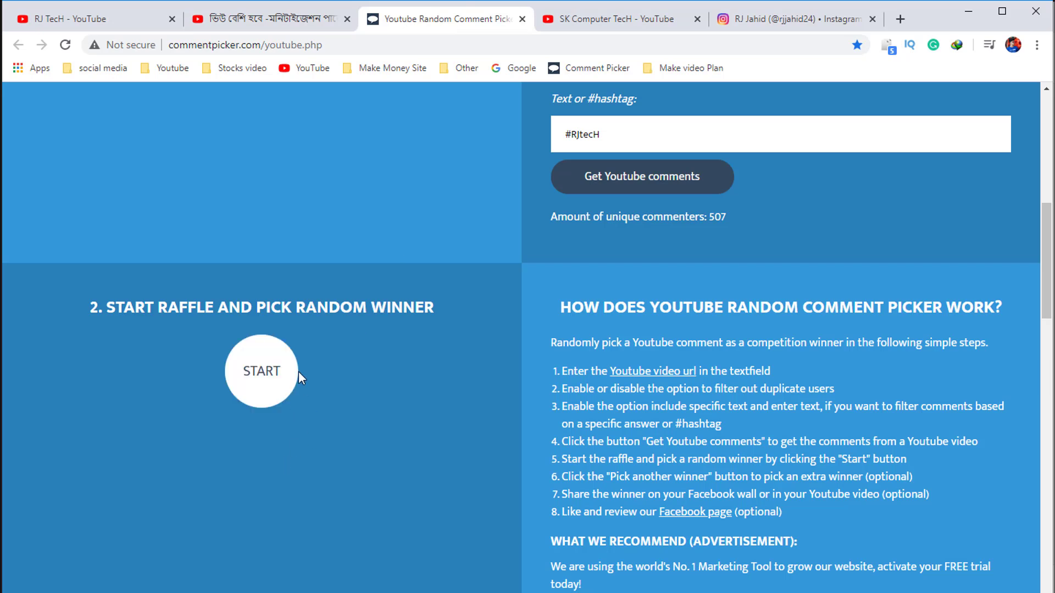
click(299, 372)
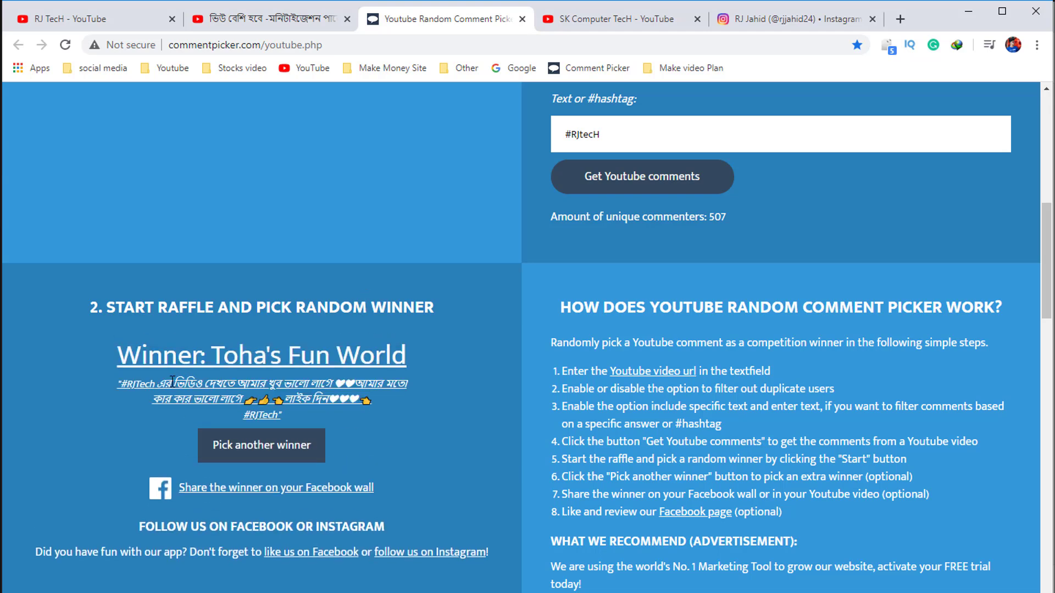
click(152, 389)
click(266, 358)
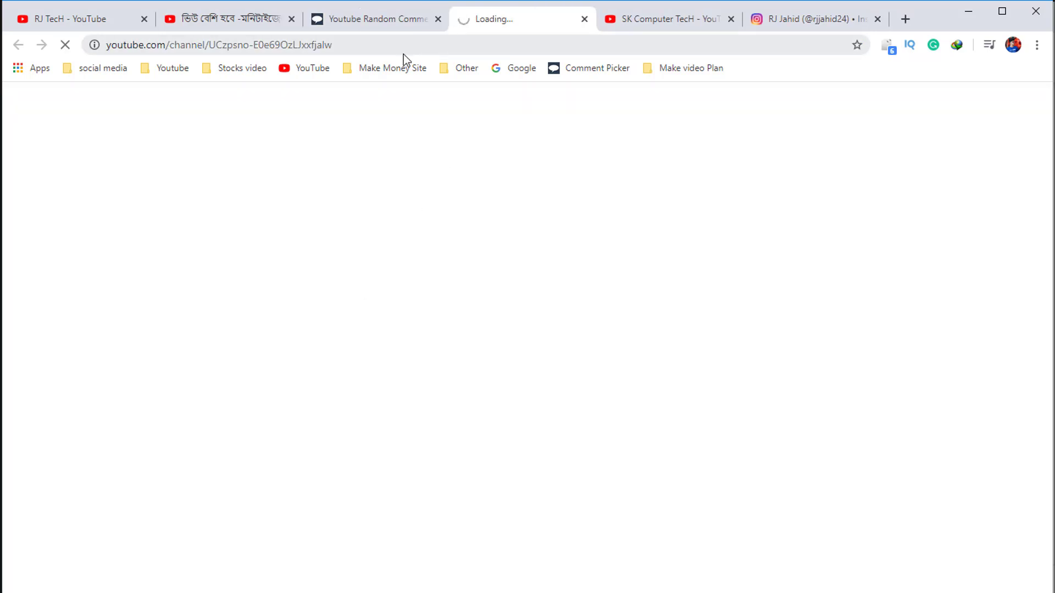
click(410, 41)
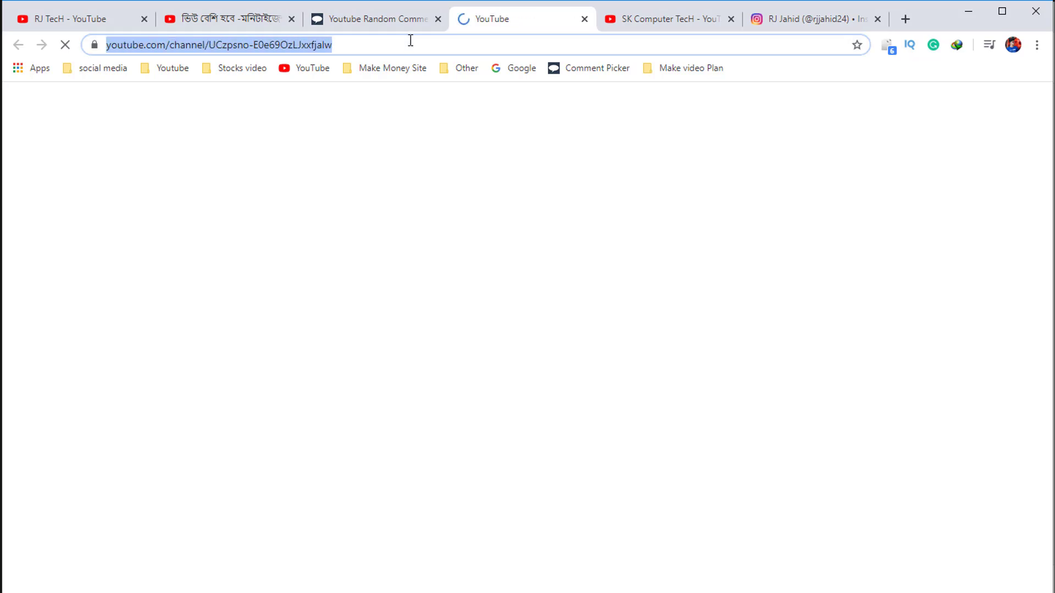
key(ctrl+c)
key(alt+Tab)
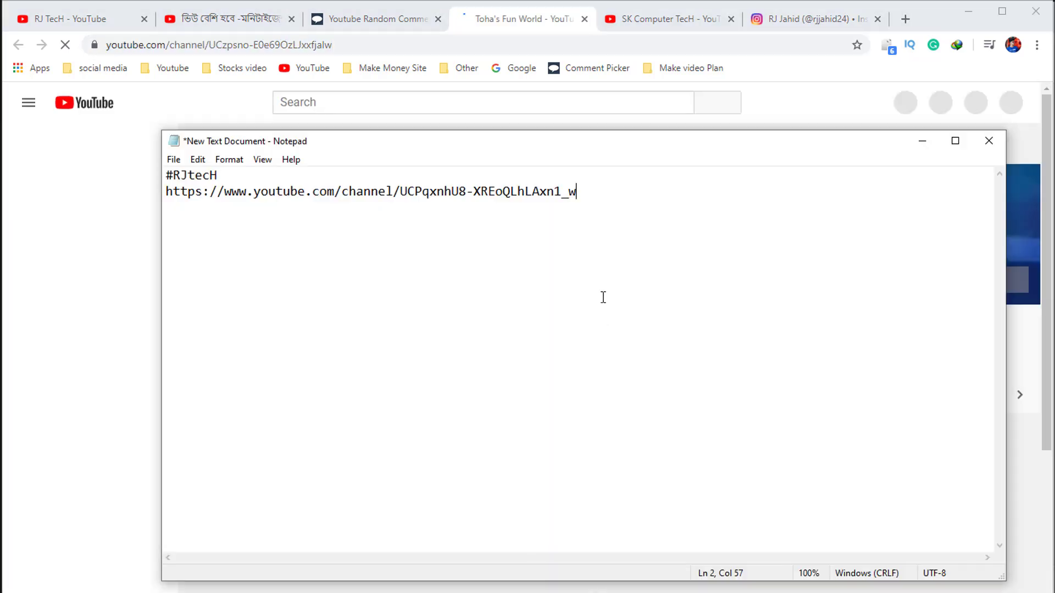
key(Return)
key(ctrl+v)
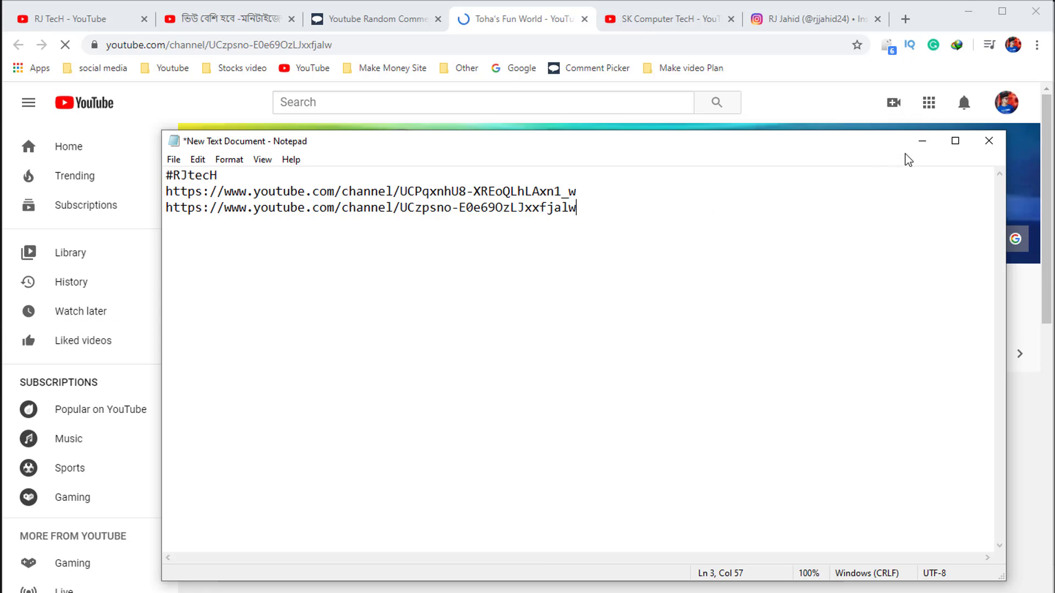
Step: Browse Toha's Fun World's uploaded videos, then return to Comment Picker
click(922, 141)
click(374, 354)
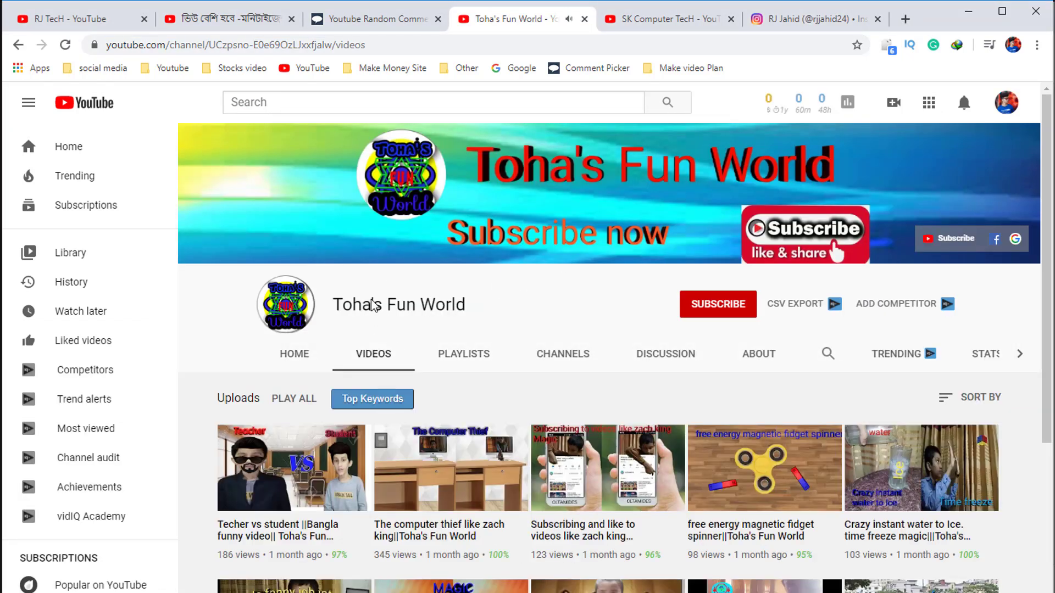
scroll(654, 436, down, 5)
scroll(570, 194, up, 5)
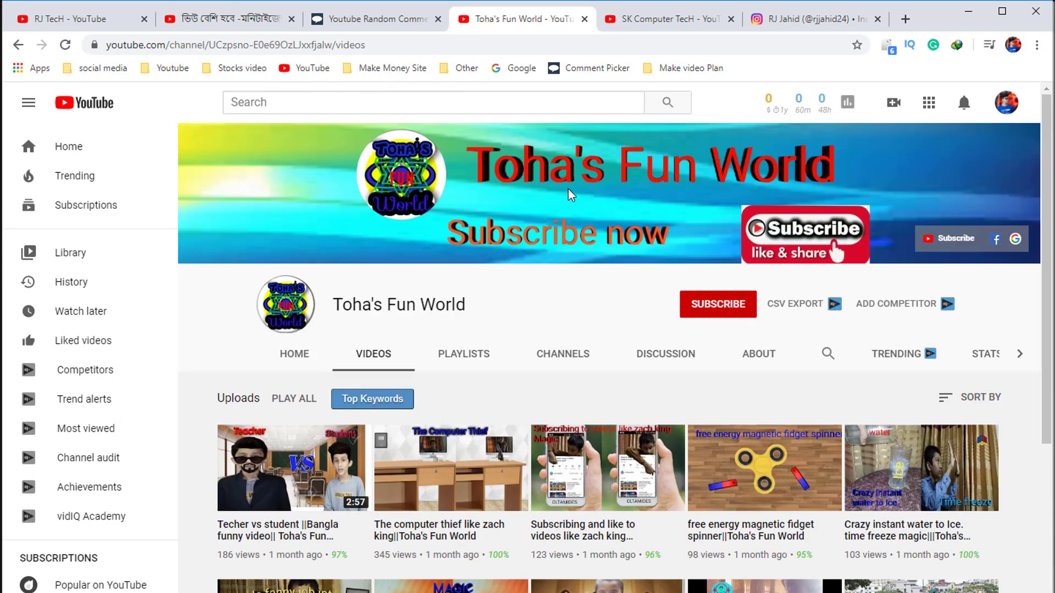
click(365, 22)
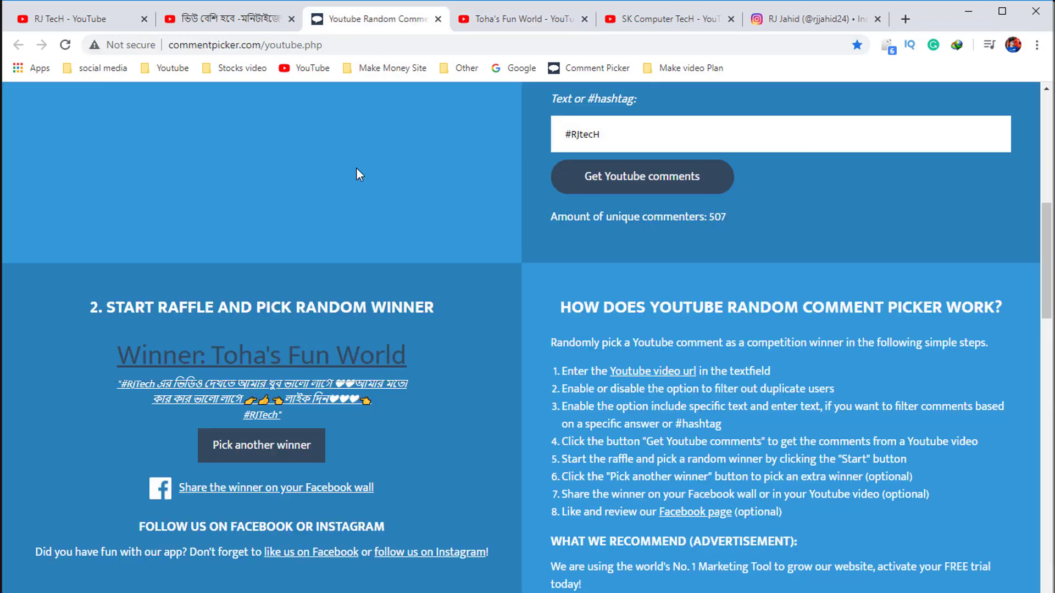
Step: Draw 3D লিজা Live, open their channel, and paste its link into the notes
click(296, 456)
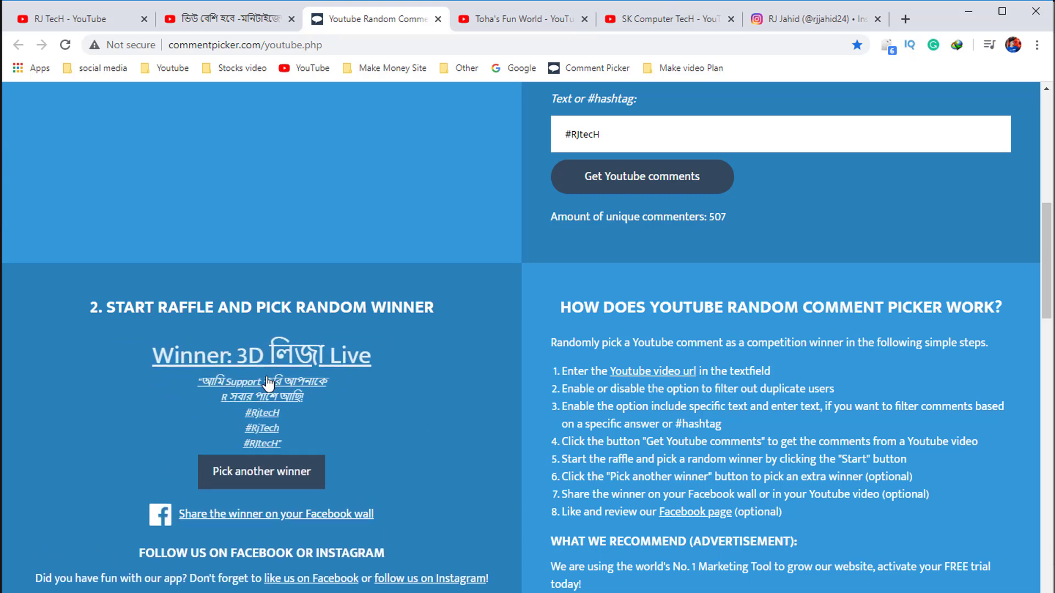
click(300, 361)
click(420, 41)
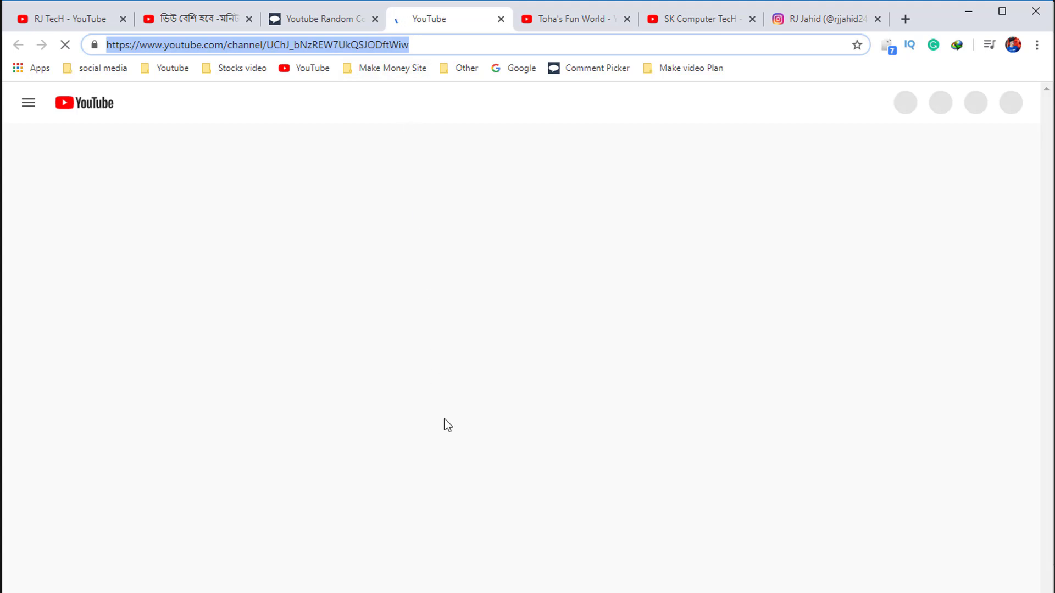
click(372, 363)
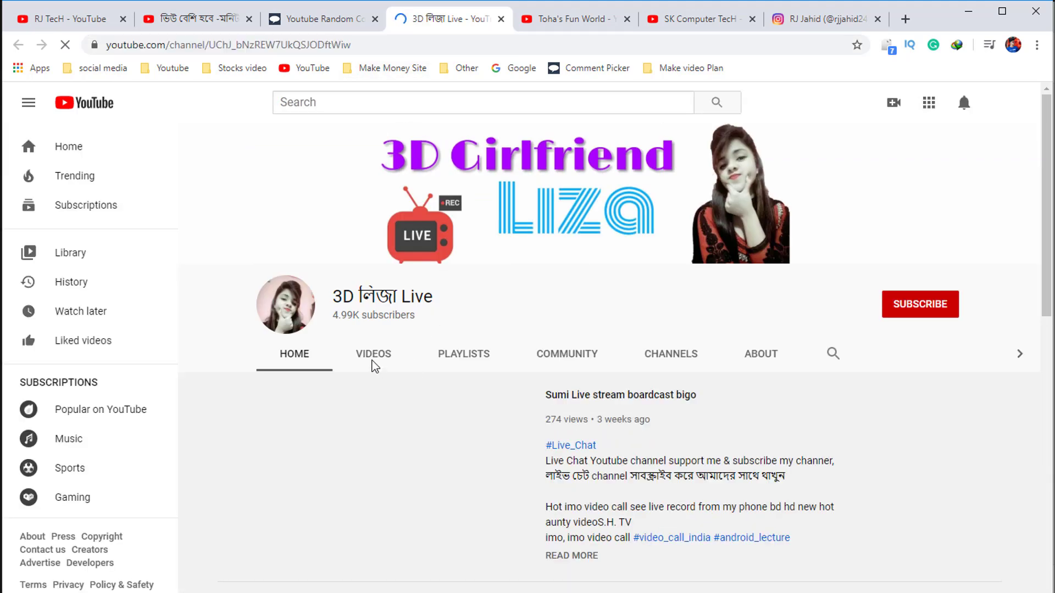
click(372, 360)
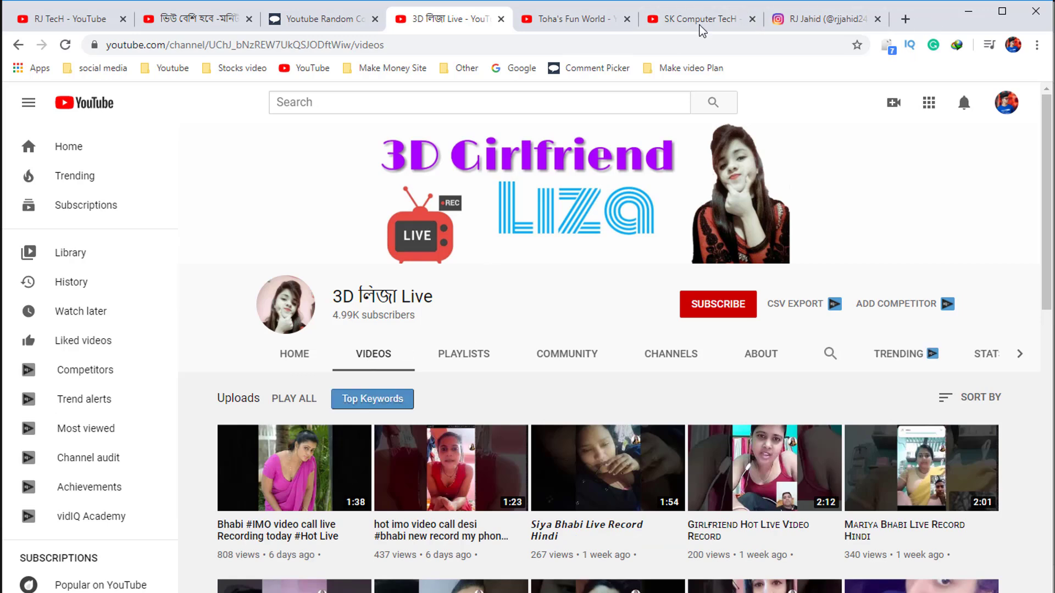
click(325, 19)
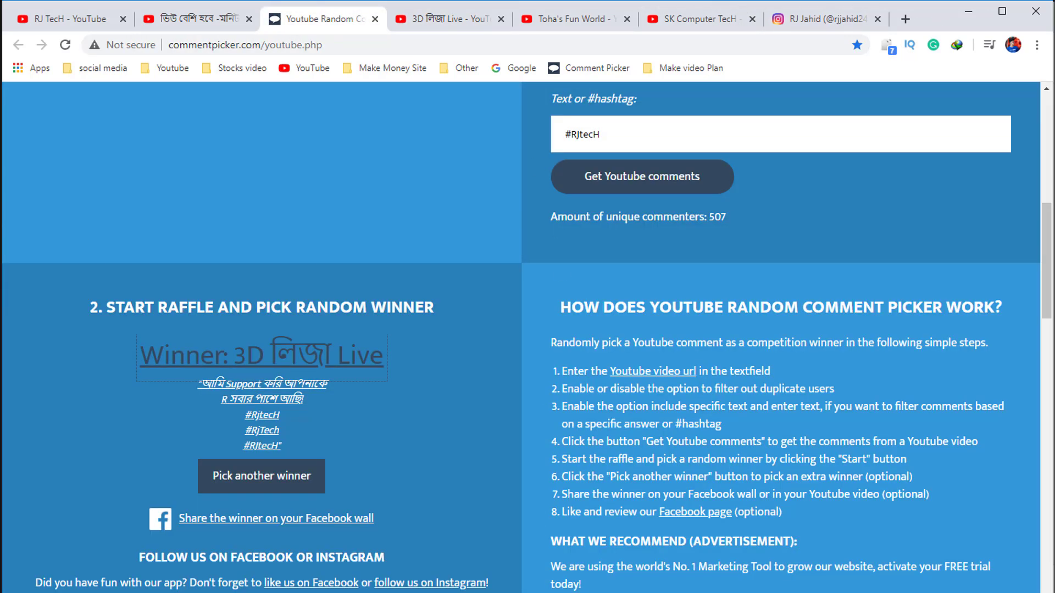
key(alt+Tab)
key(ctrl+v)
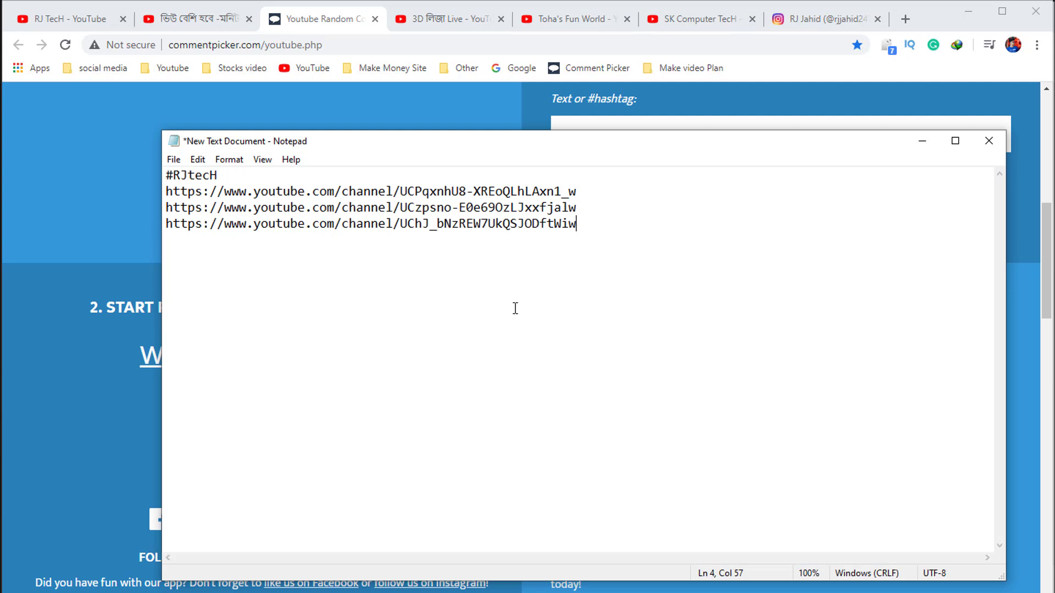
Step: Draw another winner, Sk Food, and open their YouTube channel
click(341, 24)
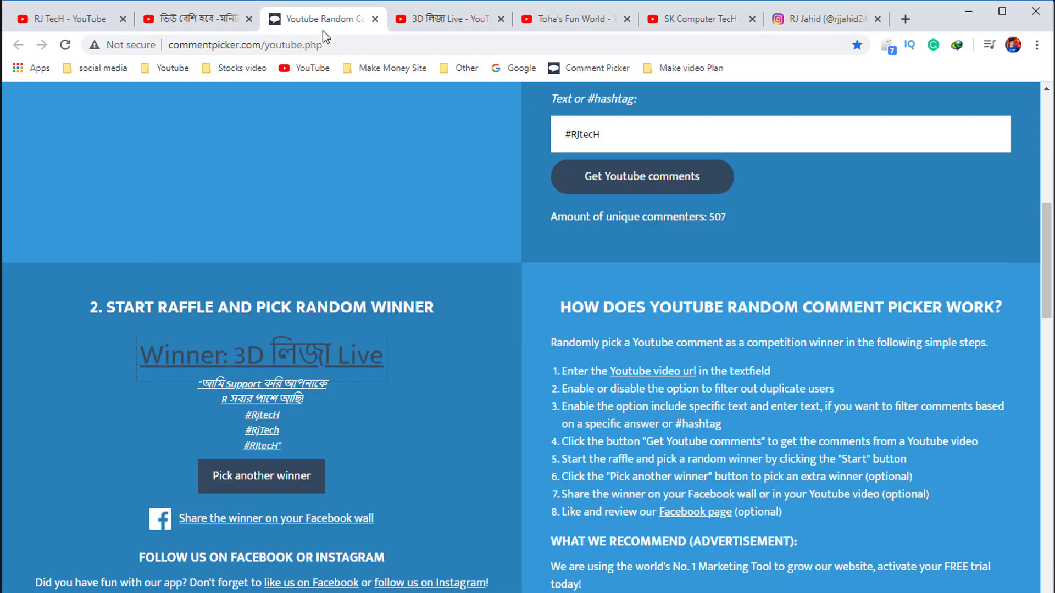
click(280, 476)
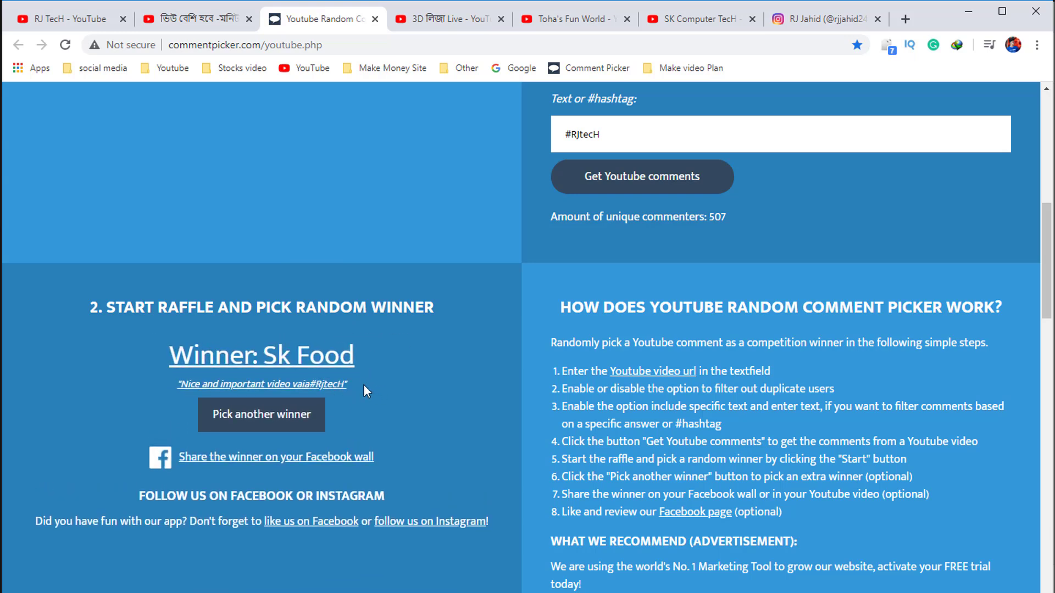
click(264, 367)
click(413, 46)
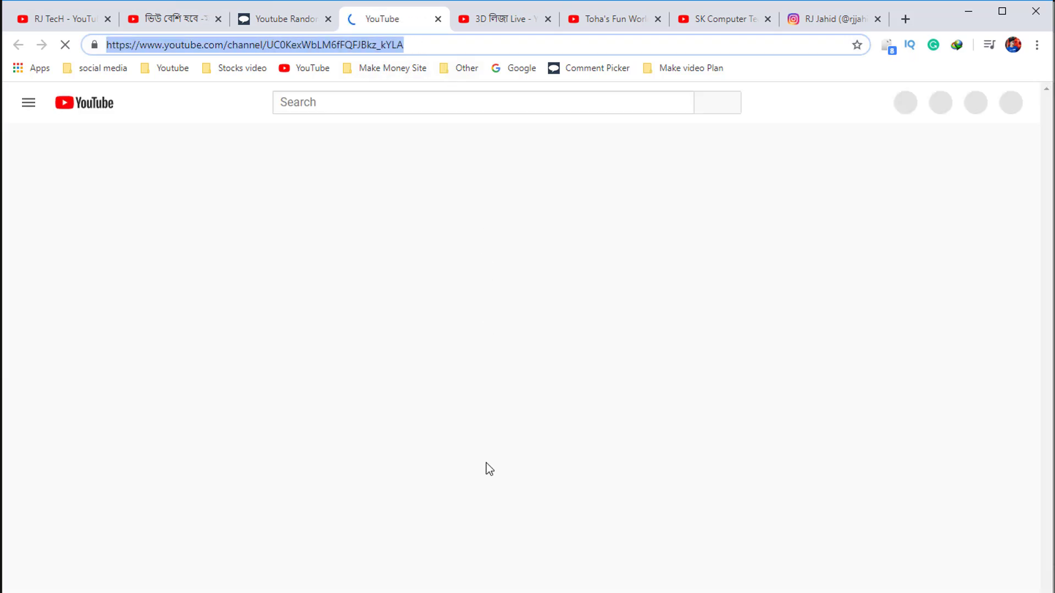
key(alt+Tab)
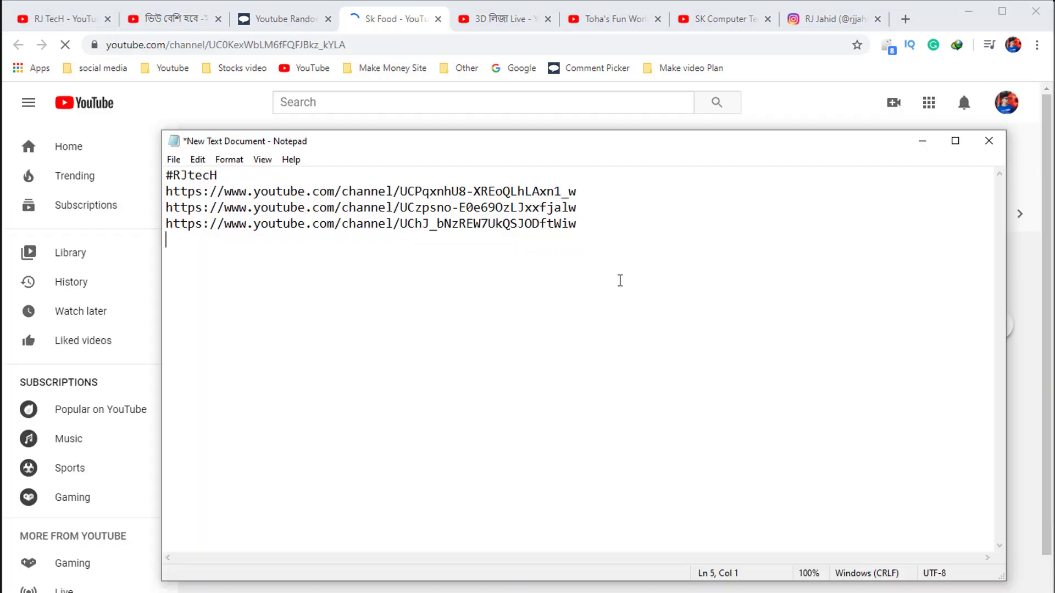
key(ctrl+v)
click(399, 27)
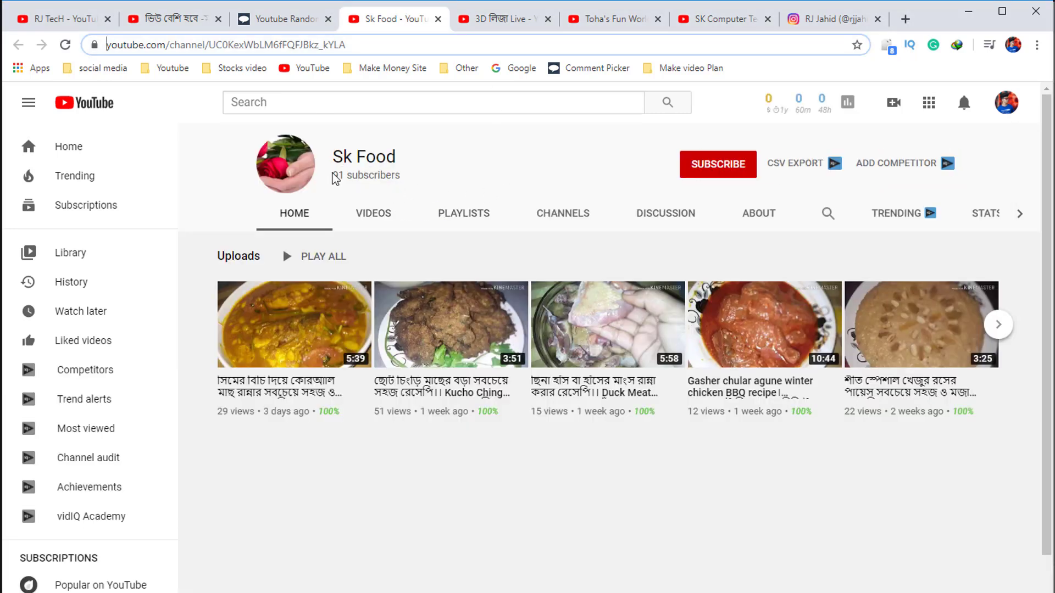
drag(338, 174, 342, 175)
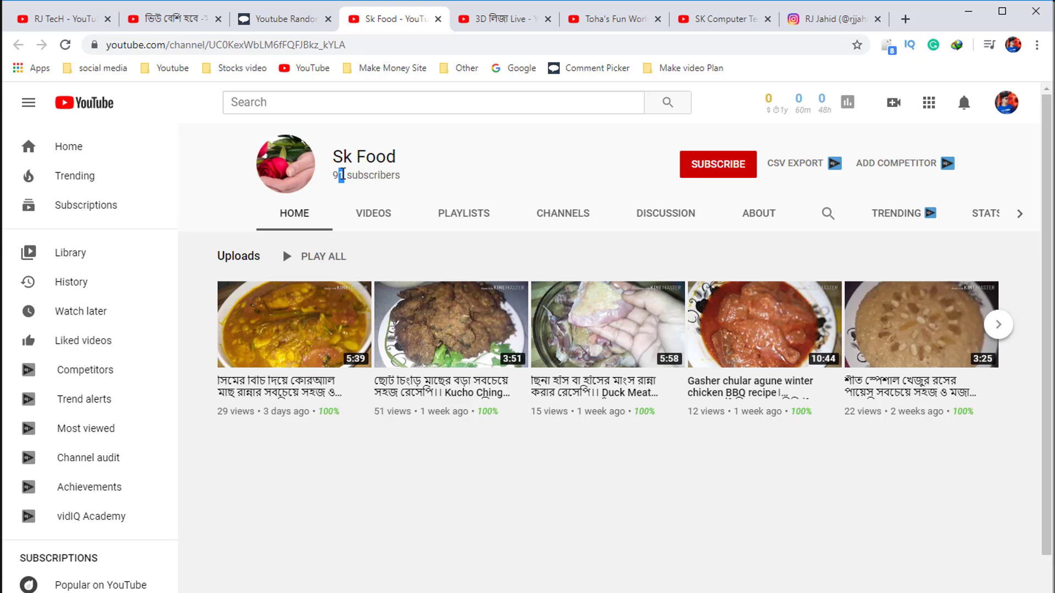
click(342, 175)
Step: Reset the raffle in Comment Picker and draw a new winner
click(299, 20)
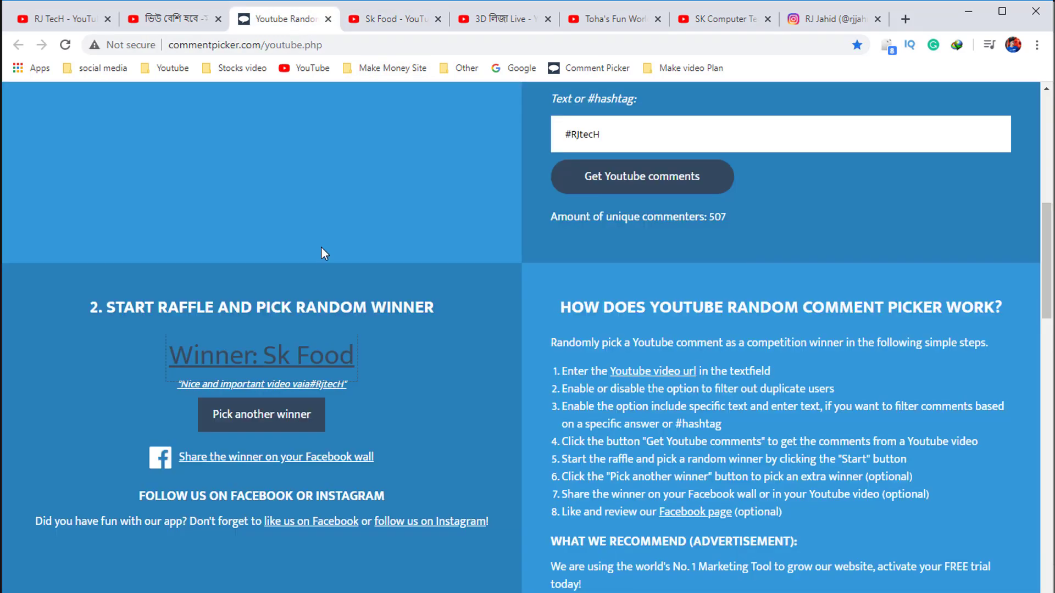
click(301, 421)
click(283, 350)
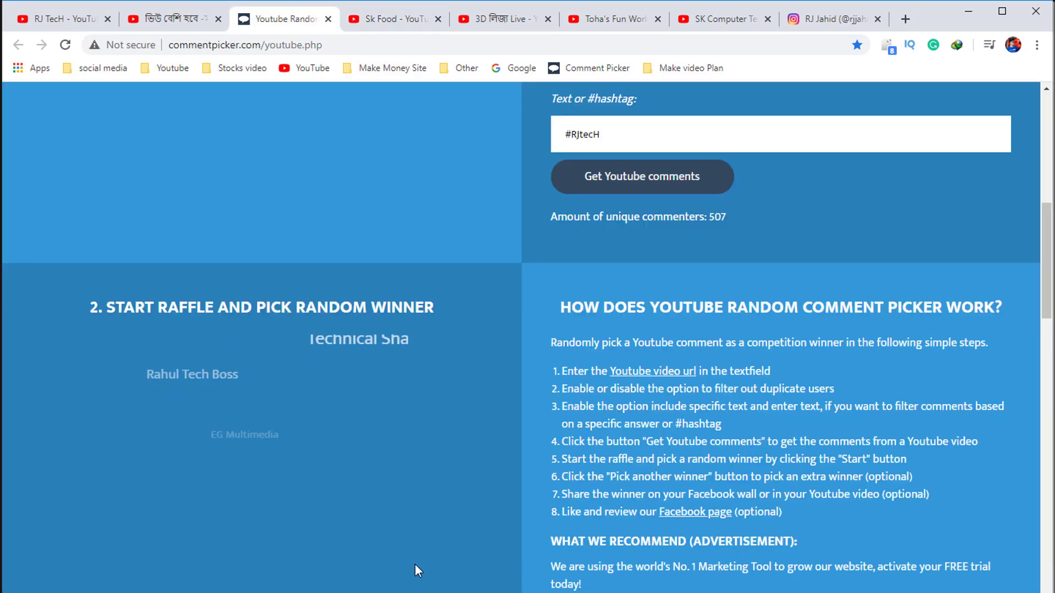
key(alt+Tab)
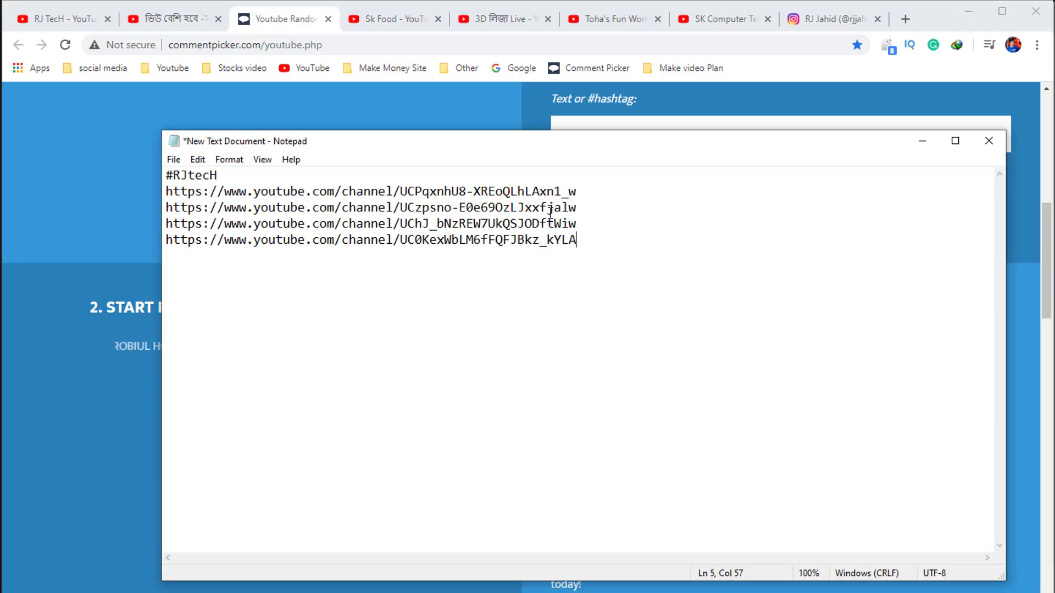
click(76, 185)
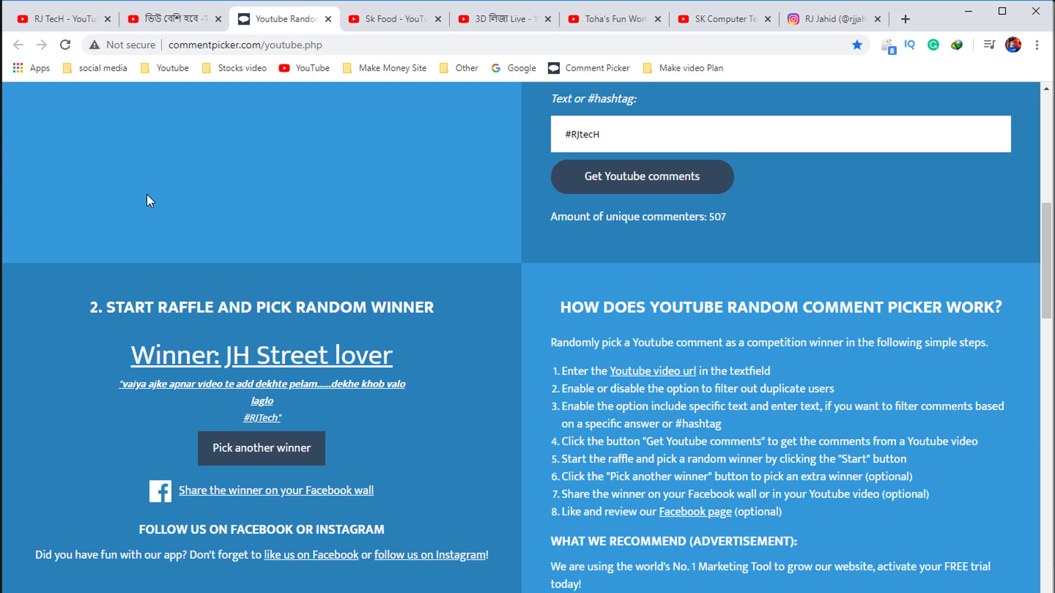
Step: Add JH Street lover's channel link as line 6, then close Notepad, saving the file
click(292, 356)
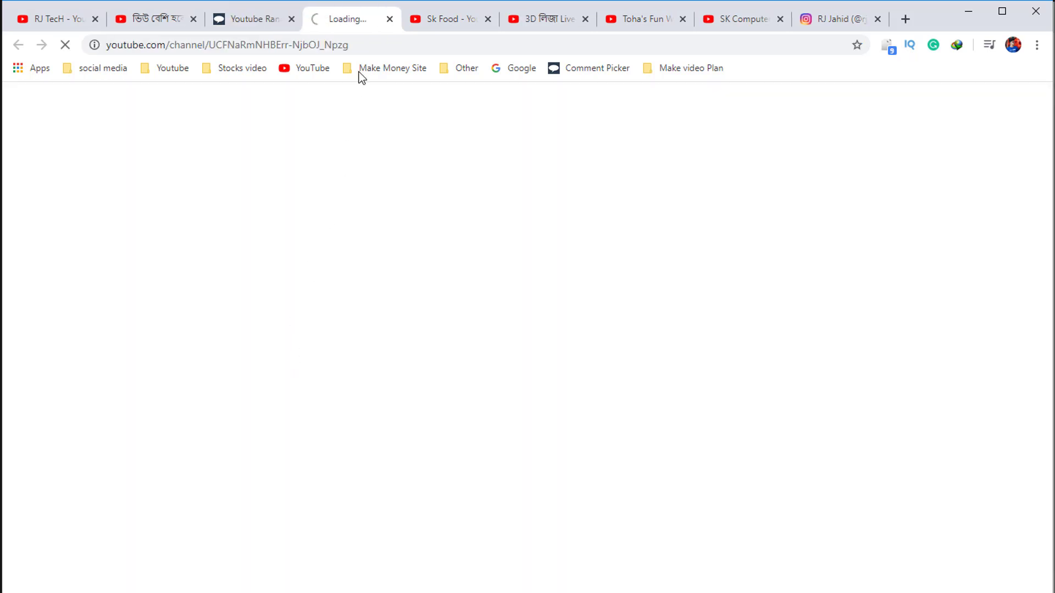
click(382, 47)
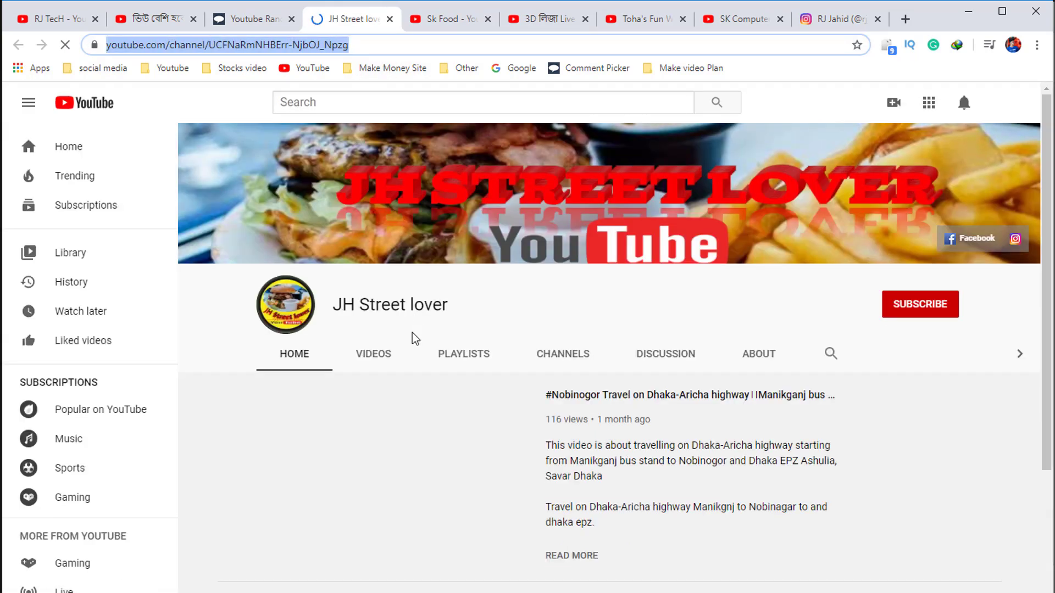
click(379, 356)
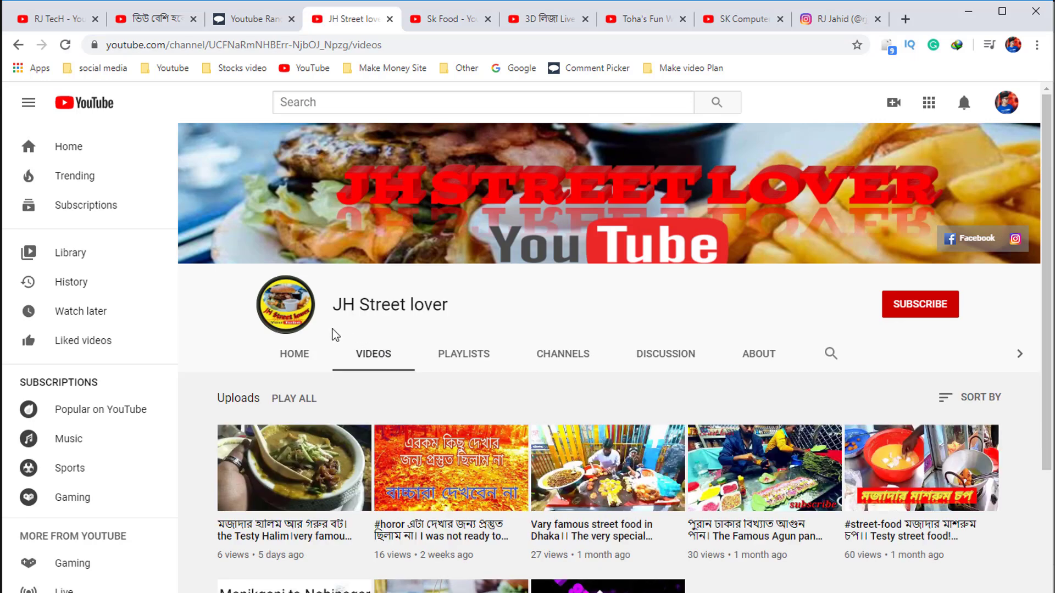
scroll(495, 390, down, 3)
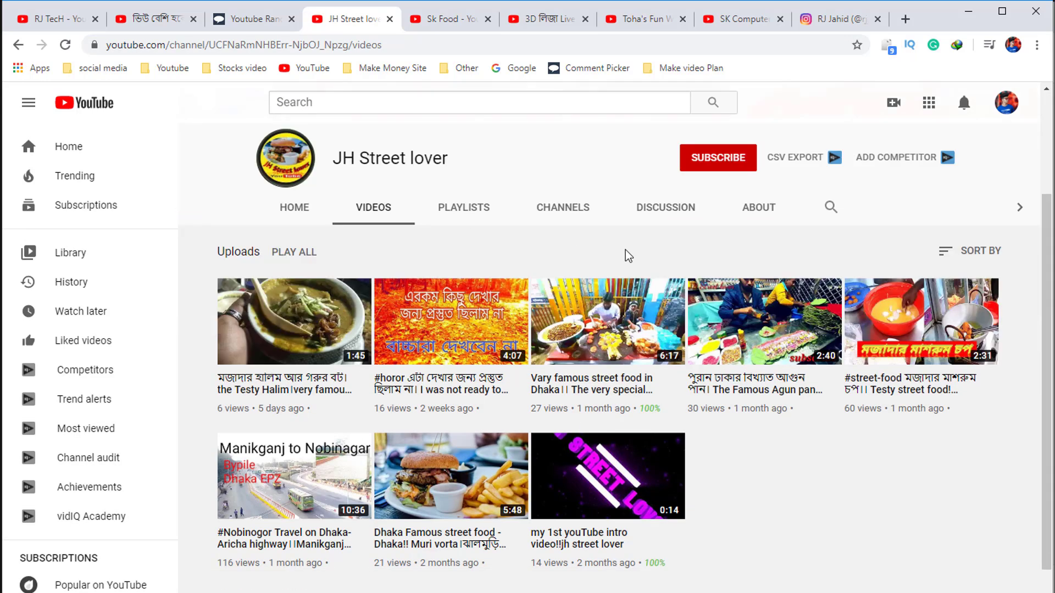
key(alt+Tab)
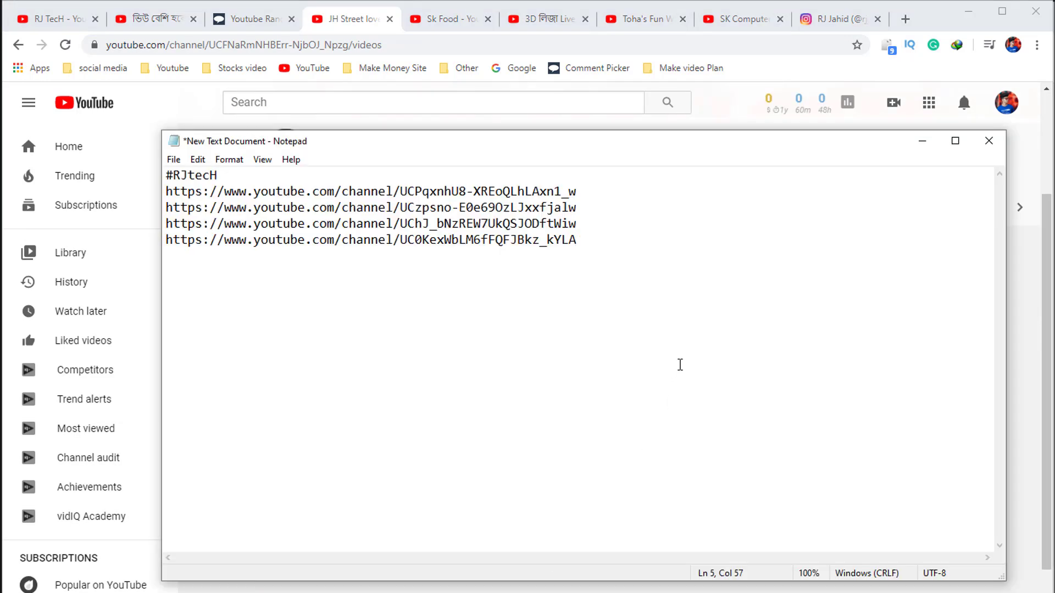
text(https://www.youtube.com/channel/UCFNaRmNHBErr-NjbOJ_Npzg)
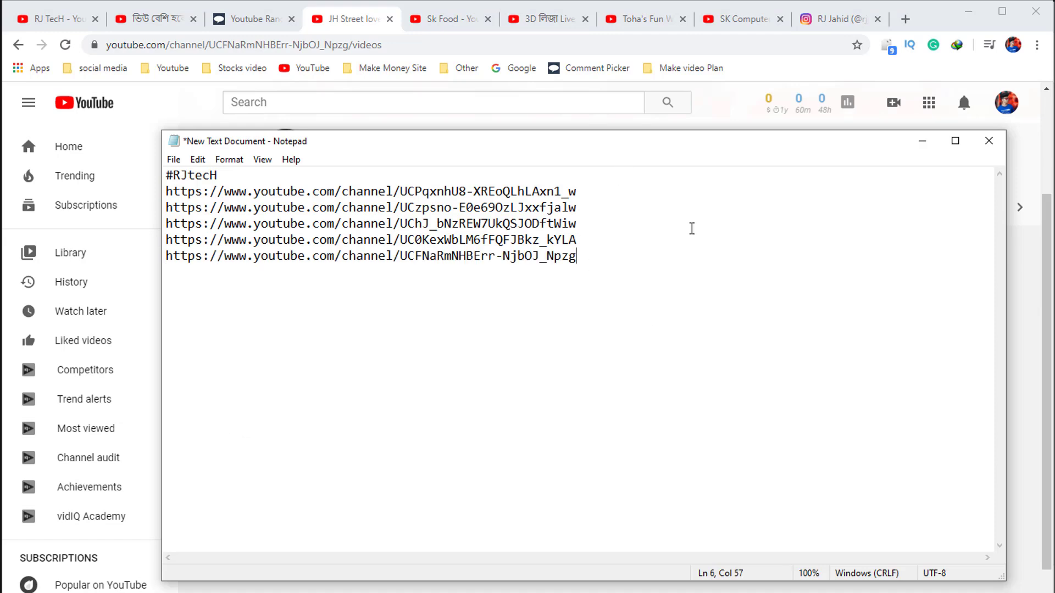
click(989, 140)
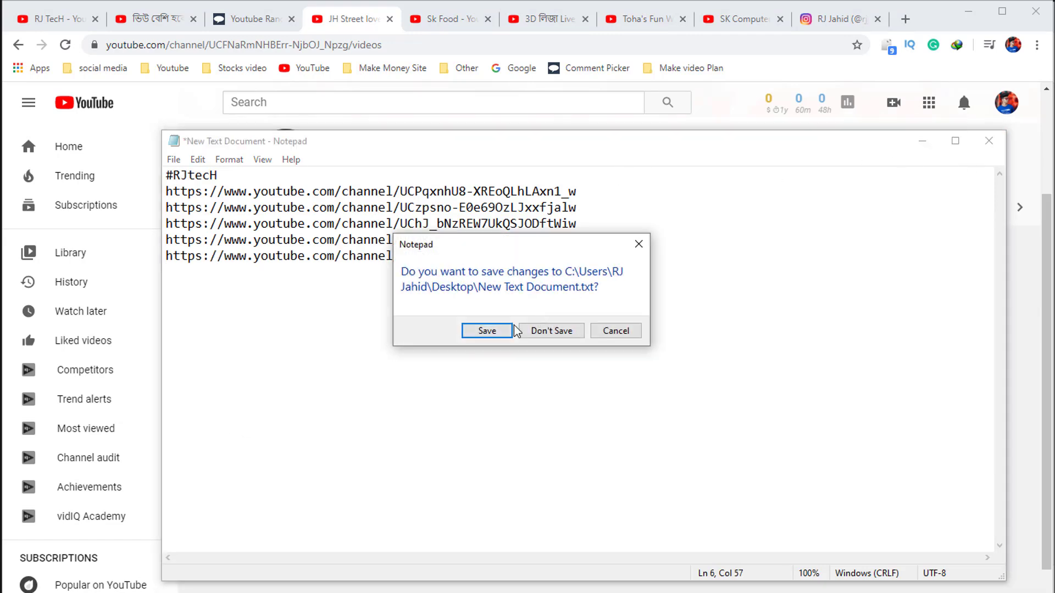
click(486, 332)
Step: Reopen 'How to grow your Youtube channel fast 2020' and scroll through its expanded description
click(57, 19)
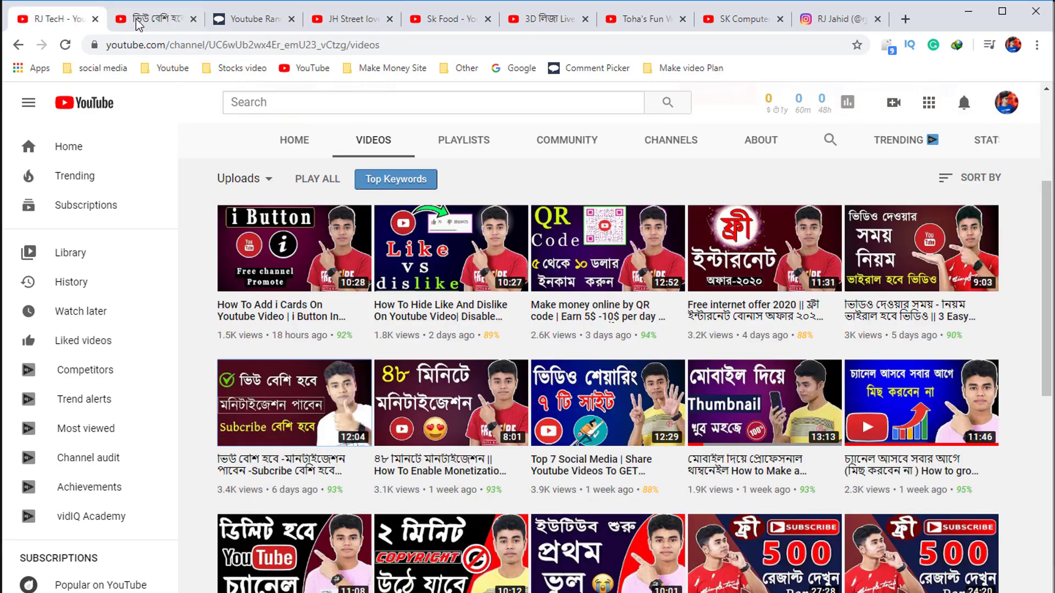
click(140, 19)
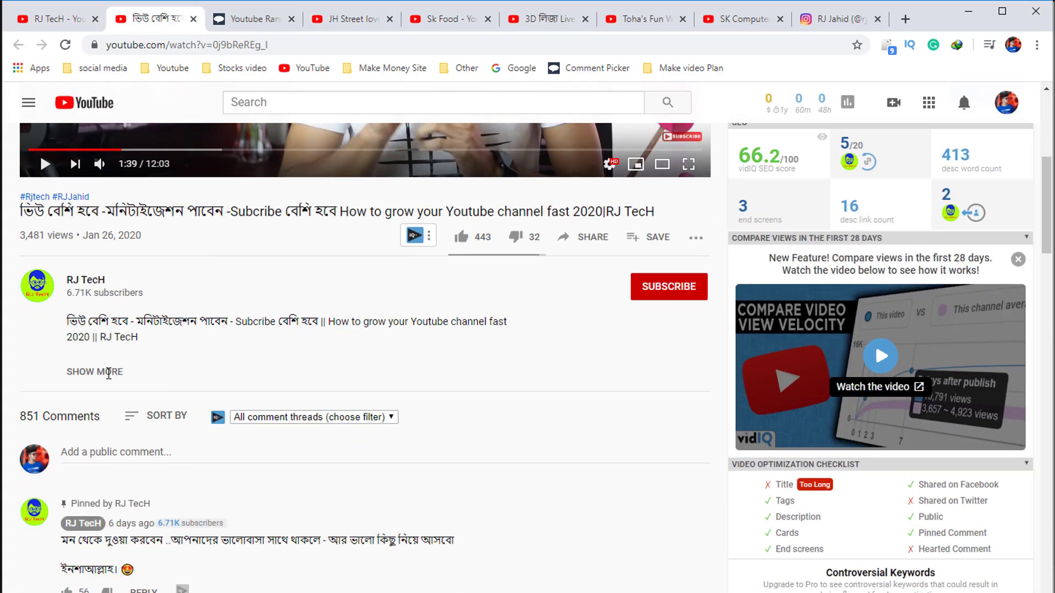
click(108, 373)
scroll(270, 318, down, 5)
scroll(264, 341, down, 2)
scroll(220, 319, down, 2)
scroll(191, 304, down, 1)
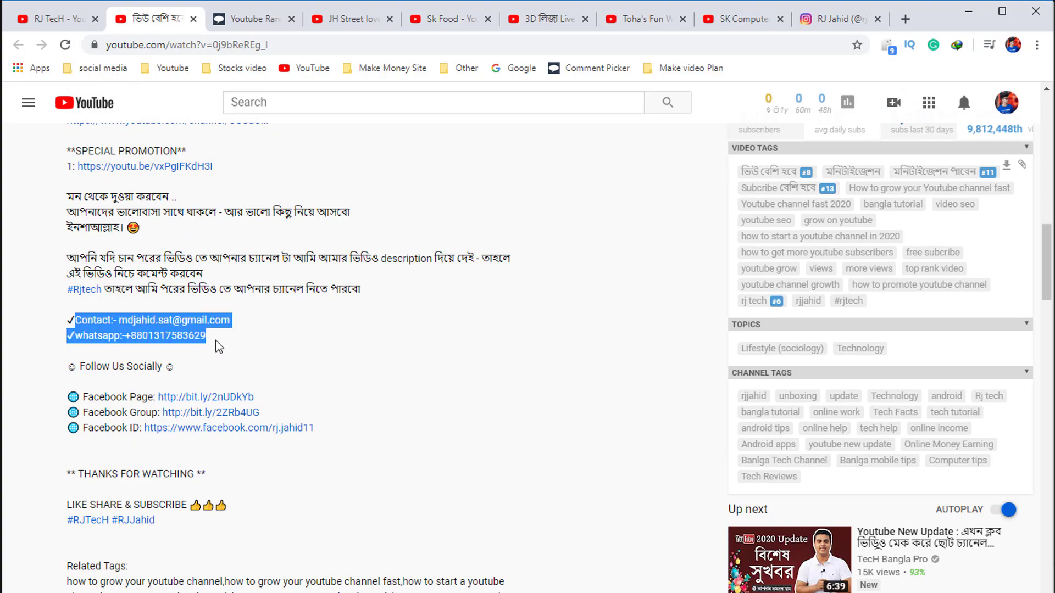
scroll(329, 316, up, 1)
scroll(385, 296, up, 6)
scroll(358, 313, up, 5)
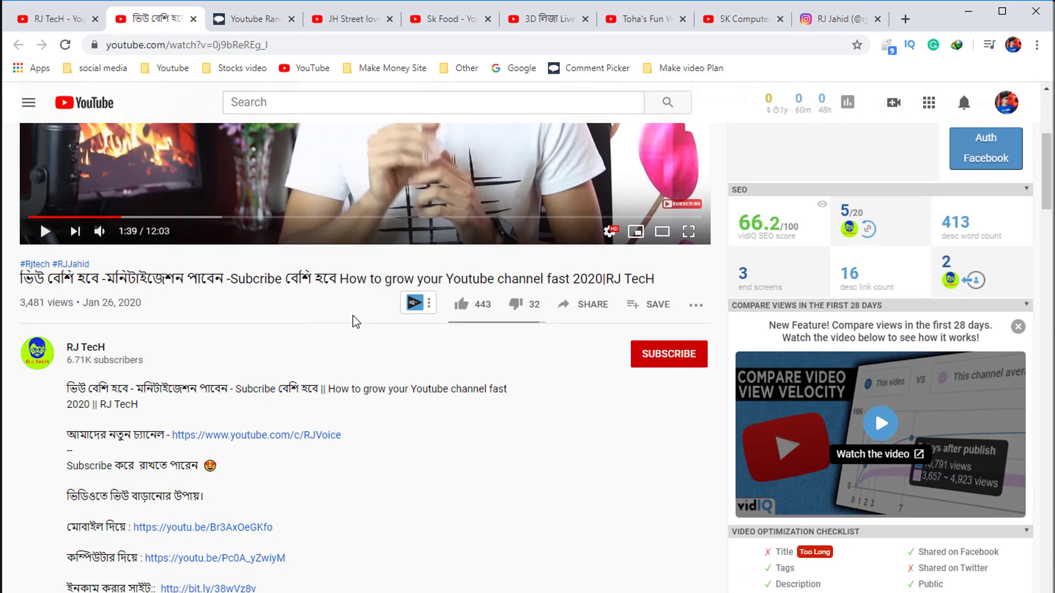
scroll(363, 314, up, 4)
scroll(385, 291, up, 1)
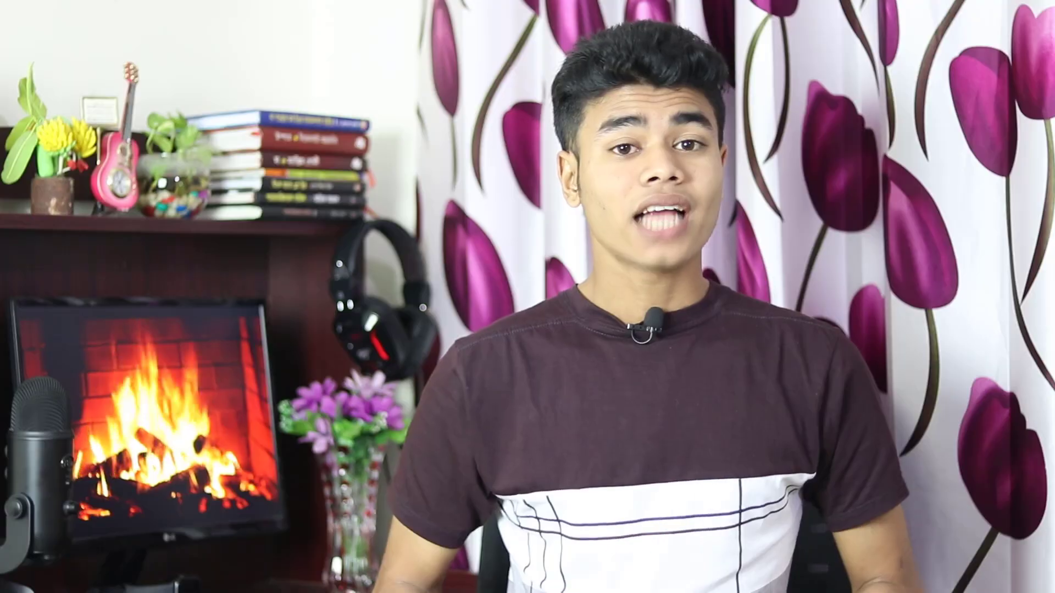